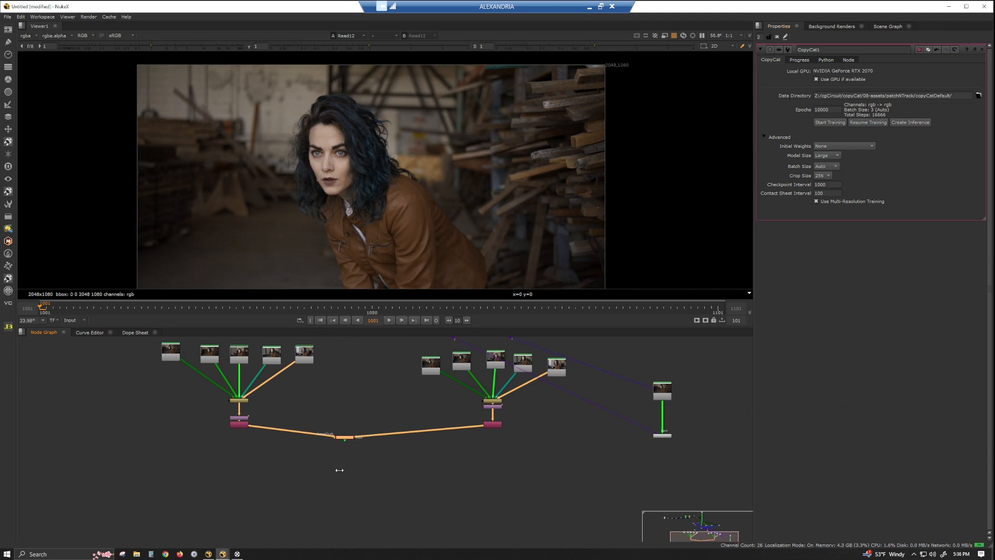
# Step: Add an Inference node beside the Default node and connect its input to Read12
pyautogui.moveTo(347, 435); pyautogui.dragTo(350, 445)
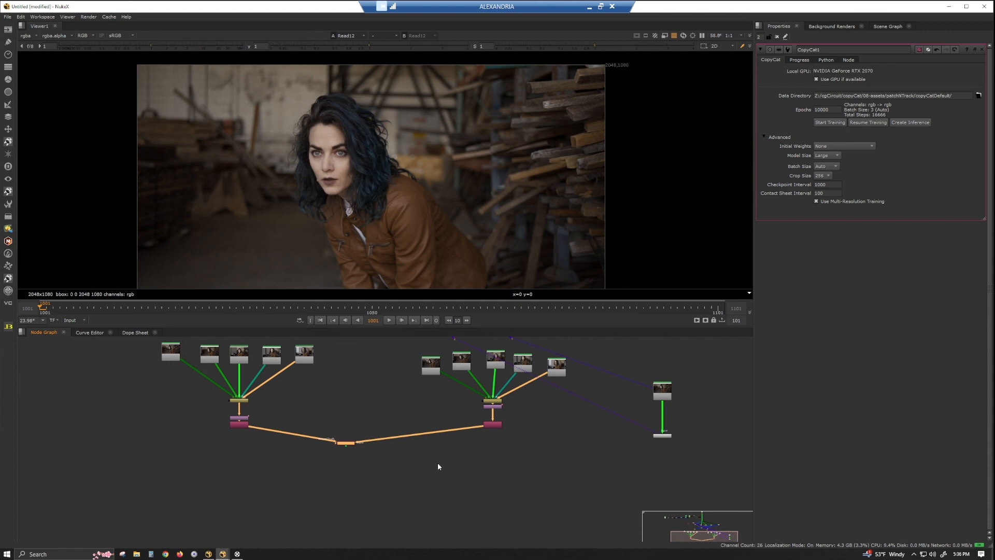
pyautogui.moveTo(704, 431); pyautogui.dragTo(507, 438, button='middle')
pyautogui.scroll(4, 486, 425)
pyautogui.click(516, 432)
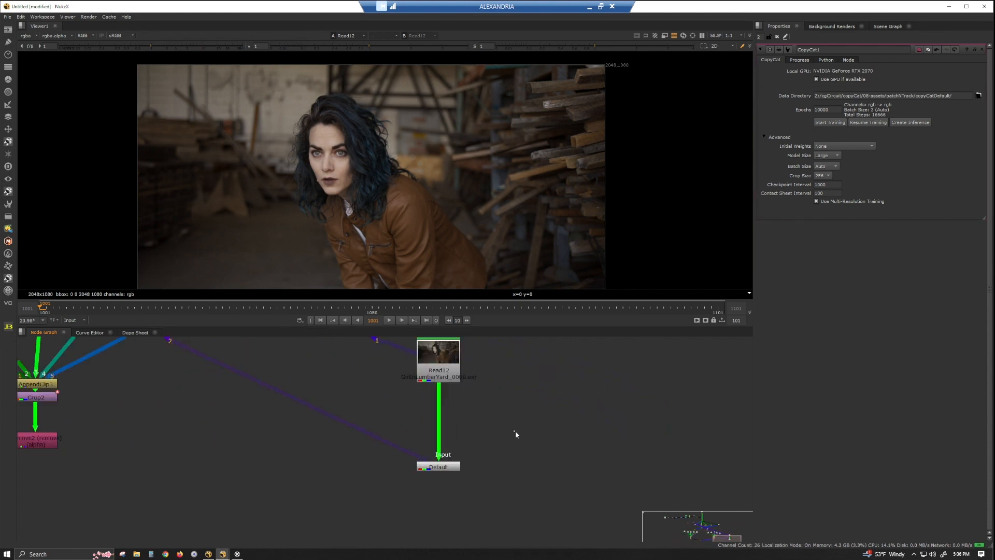
pyautogui.press('Tab')
pyautogui.press('Return')
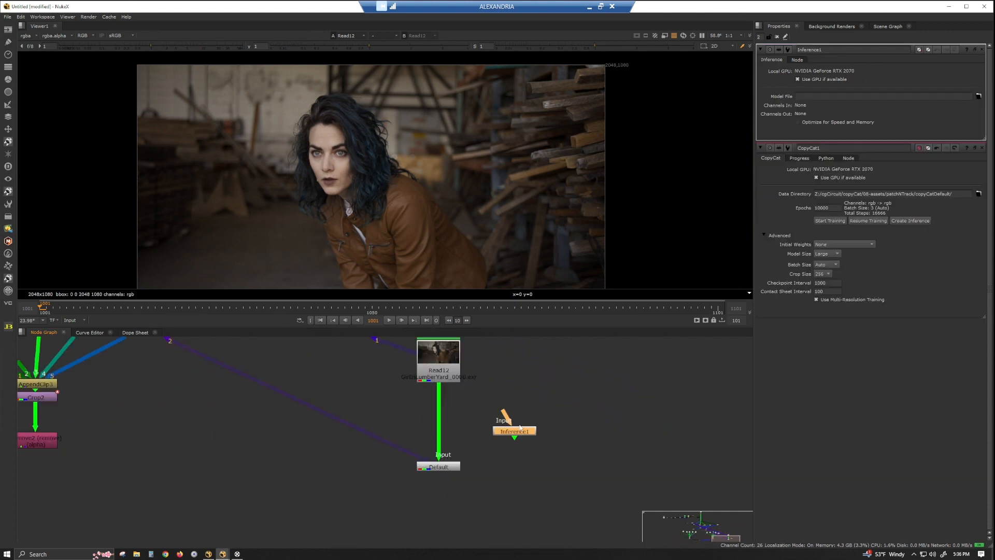
pyautogui.moveTo(508, 413); pyautogui.dragTo(439, 363)
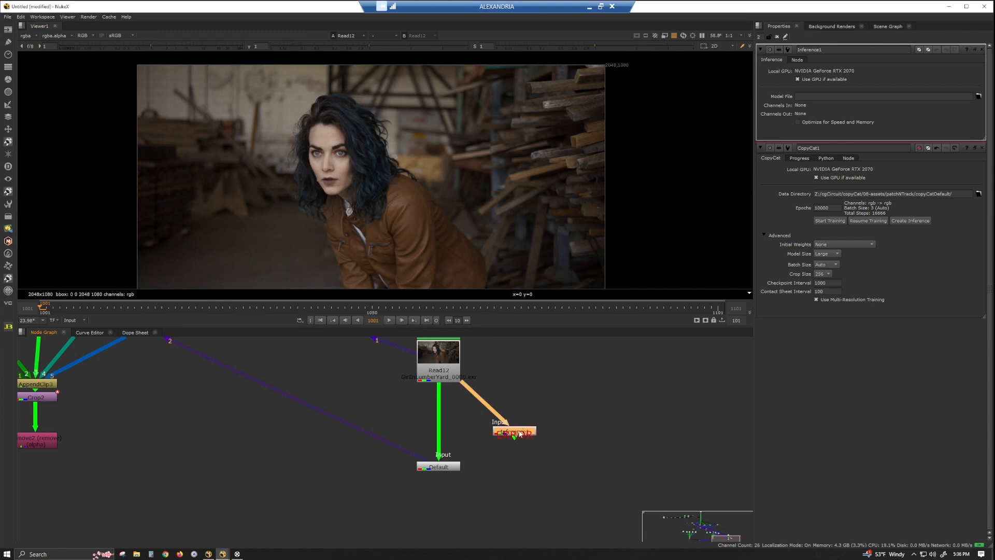
# Step: Load the model file Training_240328_185003.60000.cat from the copyCatLG60k folder into the new Inference node
pyautogui.click(978, 96)
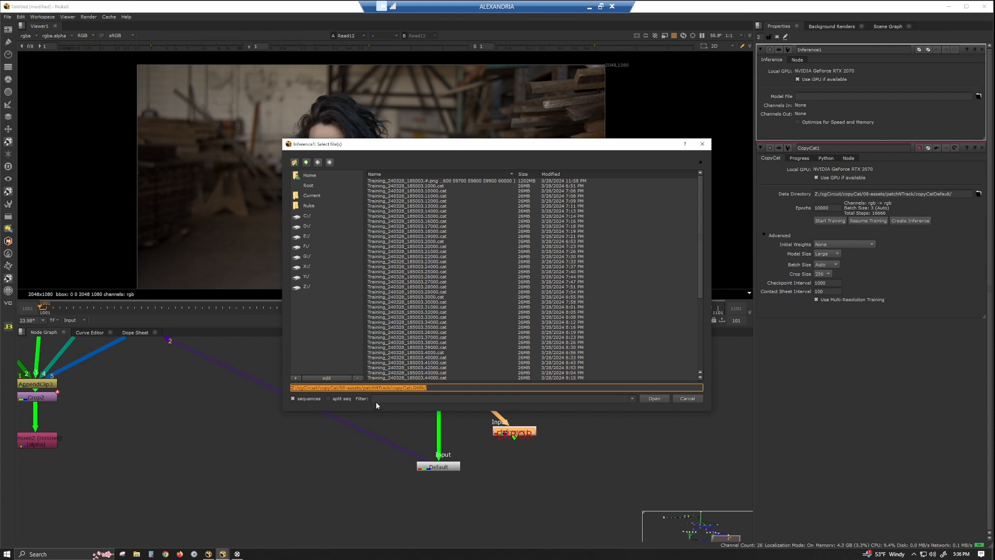
pyautogui.scroll(-8, 482, 261)
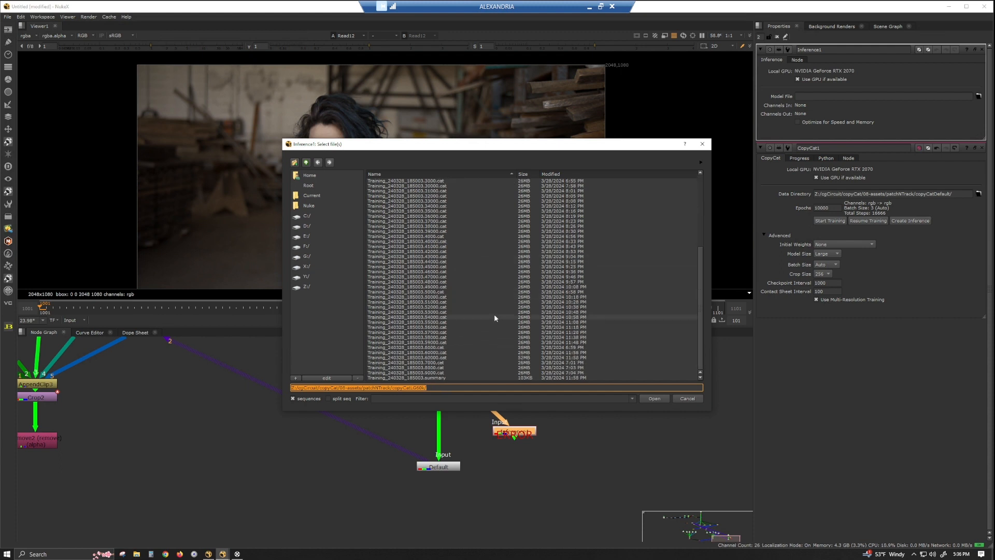
pyautogui.click(420, 353)
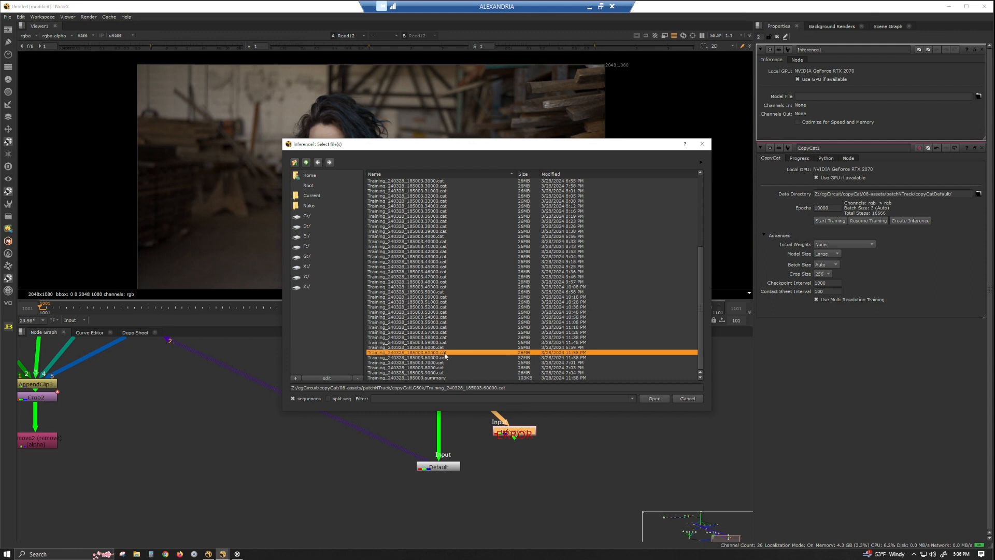
pyautogui.click(652, 399)
# Step: View the Inference1 output at frame 1001 and examine the scar on the woman's cheek
pyautogui.moveTo(519, 431); pyautogui.dragTo(537, 431)
pyautogui.press('1')
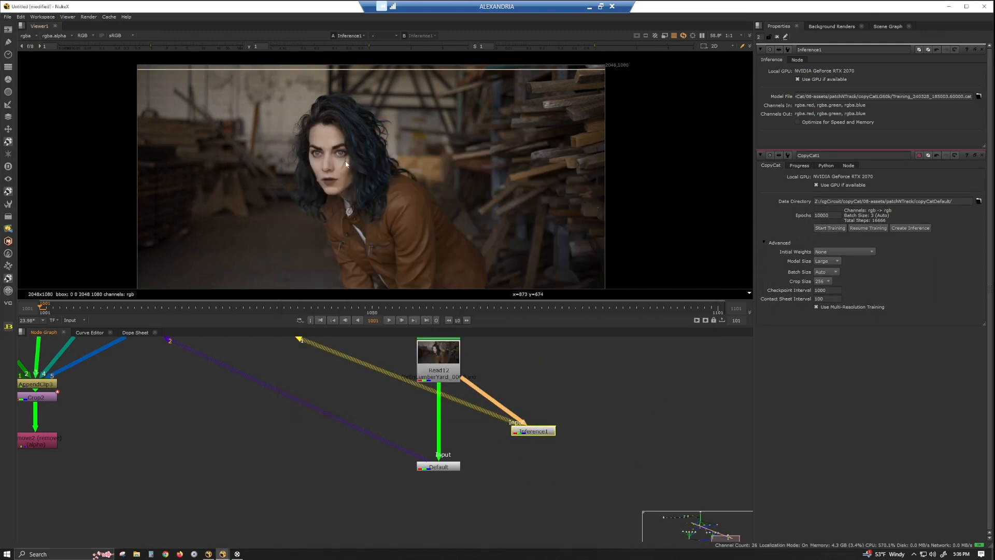
pyautogui.scroll(4, 342, 159)
pyautogui.click(358, 179)
pyautogui.scroll(7, 357, 174)
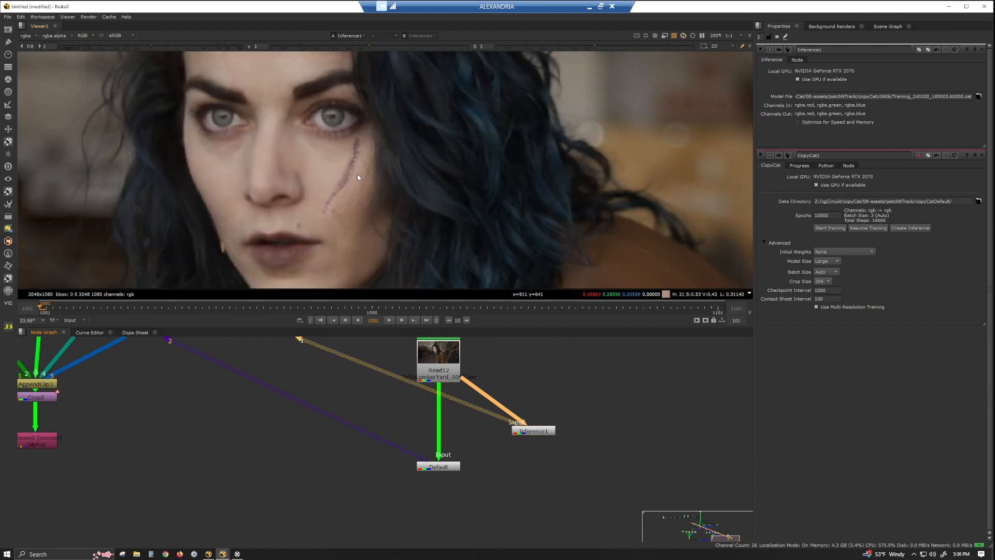
pyautogui.scroll(-8, 357, 174)
pyautogui.scroll(-4, 357, 173)
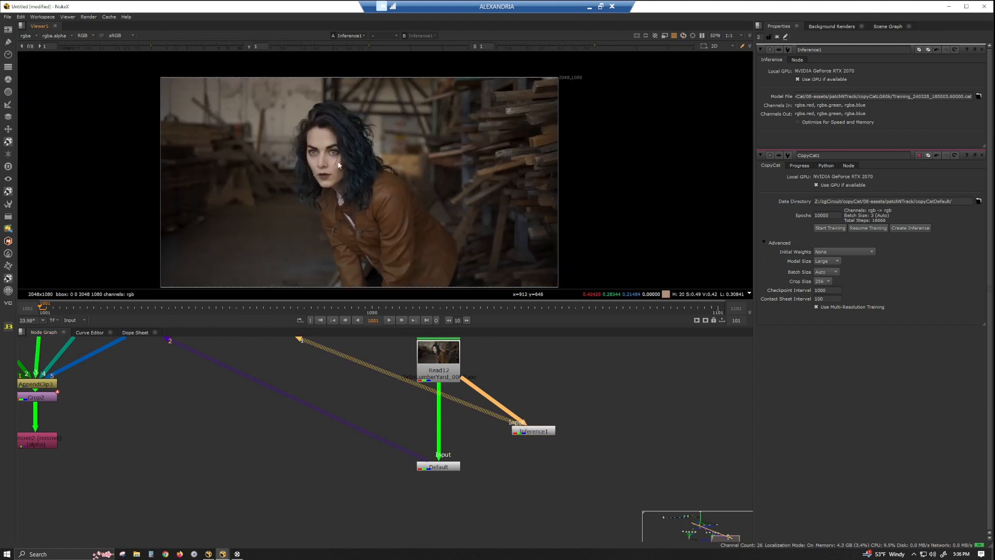
pyautogui.scroll(-3, 558, 455)
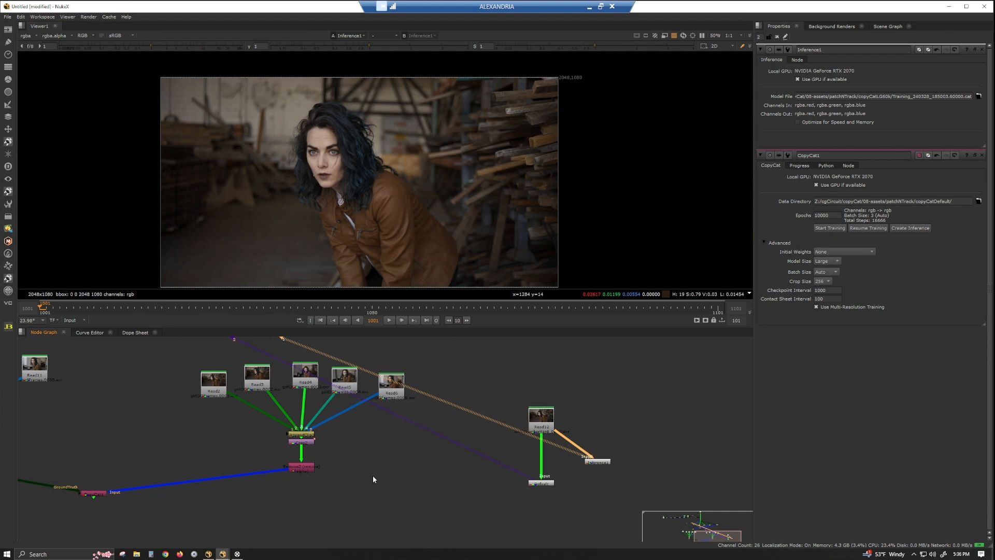
pyautogui.moveTo(374, 479); pyautogui.dragTo(390, 486, button='middle')
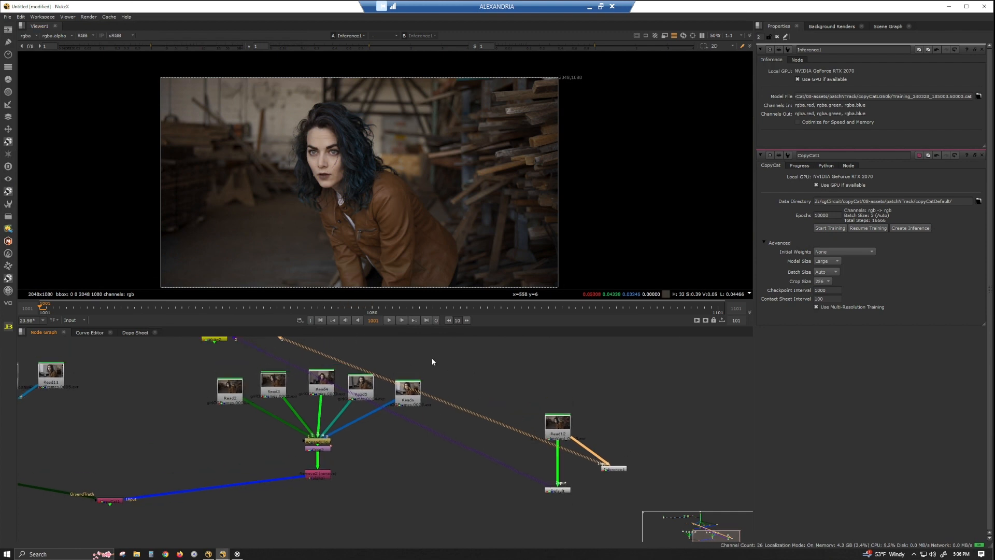
# Step: Examine the cheek scar in the Inference1 output at frames 1046 and 1050
pyautogui.click(348, 312)
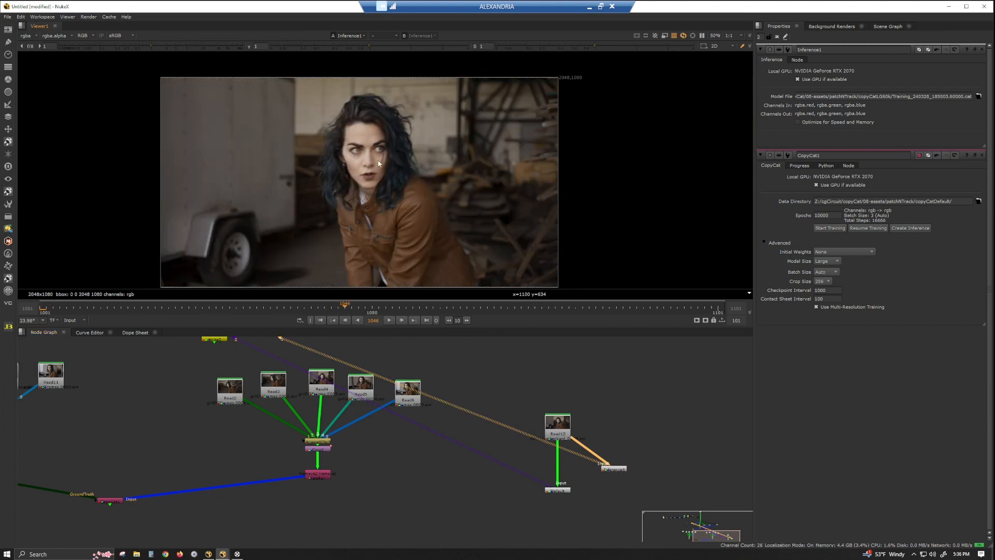
pyautogui.scroll(5, 396, 146)
pyautogui.click(372, 311)
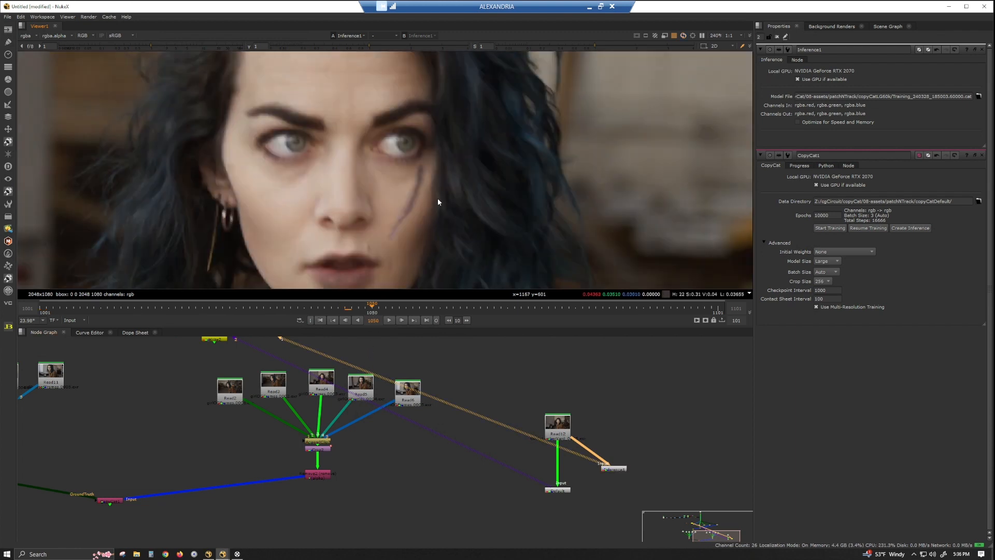
pyautogui.moveTo(439, 198); pyautogui.dragTo(388, 194, button='middle')
pyautogui.scroll(1, 363, 185)
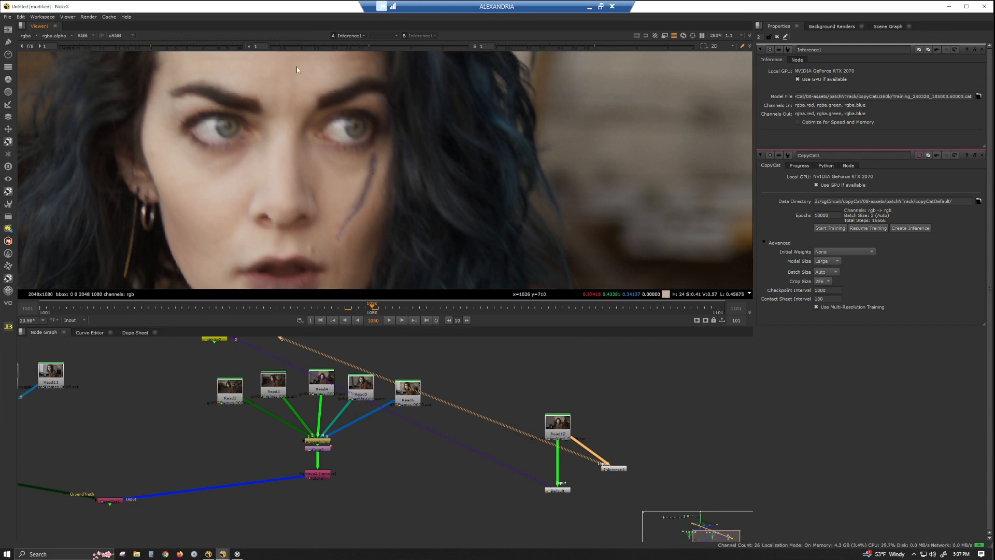
pyautogui.moveTo(258, 114); pyautogui.dragTo(245, 130, button='middle')
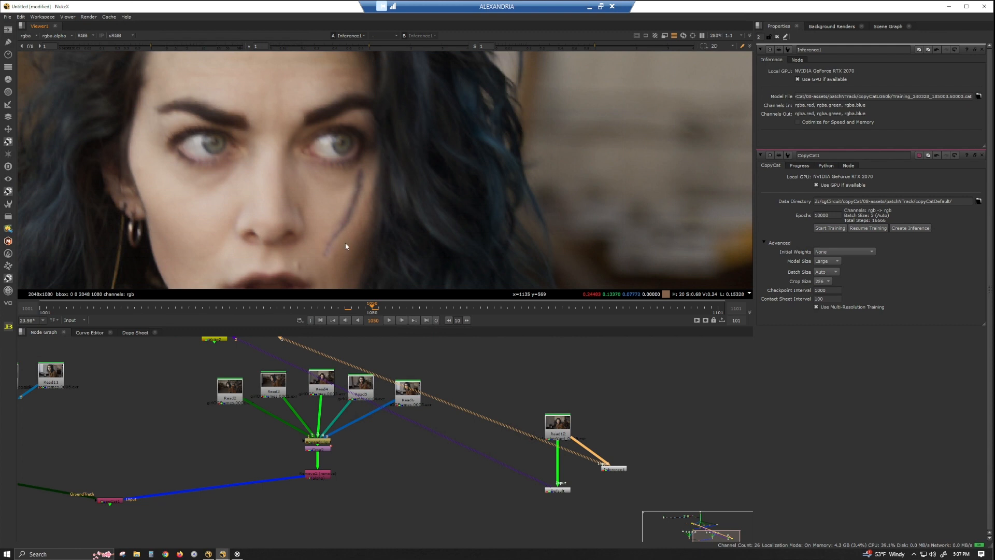
# Step: View the leftmost FrameHold node to inspect the scar in the first training frame
pyautogui.scroll(-3, 468, 381)
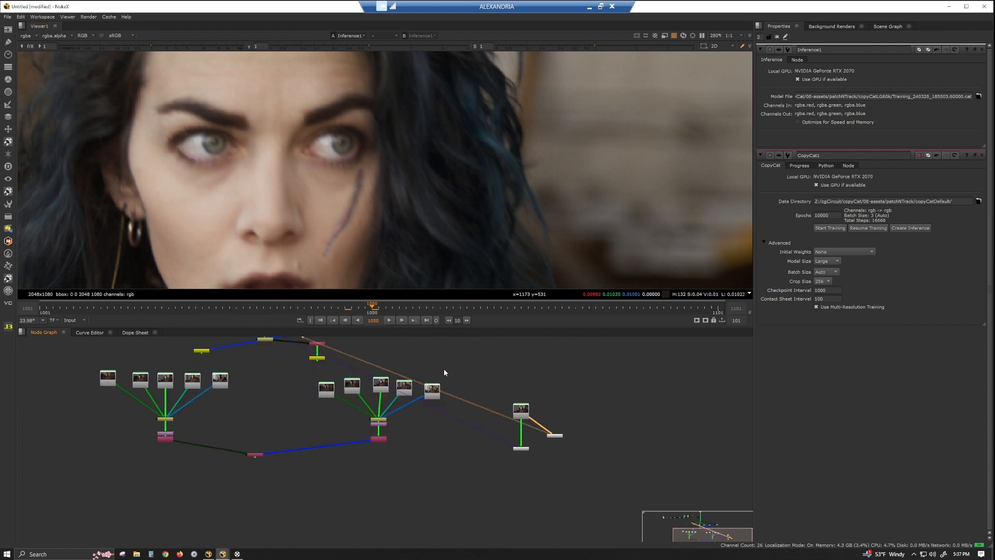
pyautogui.scroll(-2, 481, 430)
pyautogui.moveTo(549, 482); pyautogui.dragTo(337, 395)
pyautogui.click(312, 392)
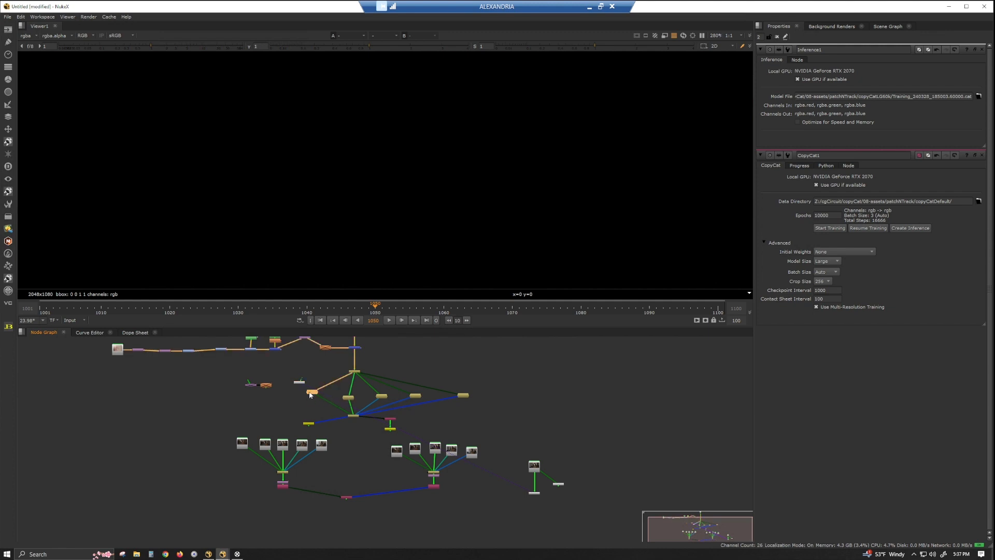
pyautogui.click(358, 320)
pyautogui.press('1')
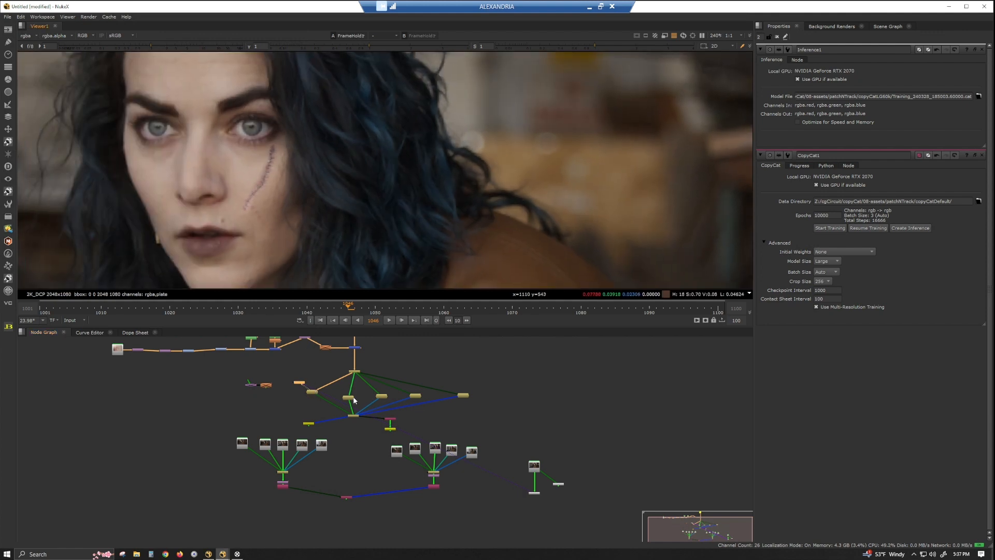
# Step: View FrameHold4 and show its settings, examining the scar's stitch detail in that training frame
pyautogui.scroll(3, 354, 400)
pyautogui.doubleClick(350, 398)
pyautogui.press('1')
pyautogui.scroll(3, 315, 463)
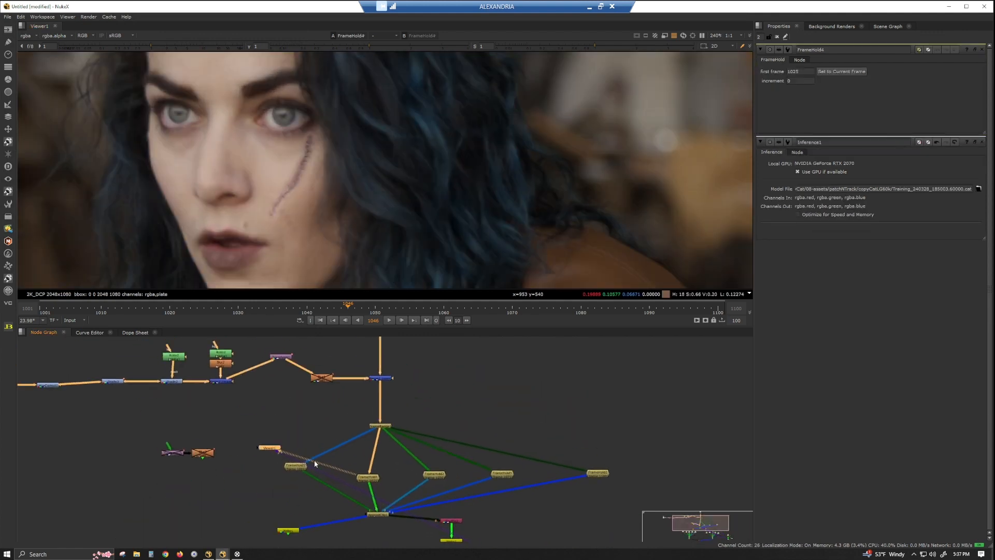
pyautogui.click(376, 482)
pyautogui.click(271, 448)
pyautogui.scroll(5, 290, 179)
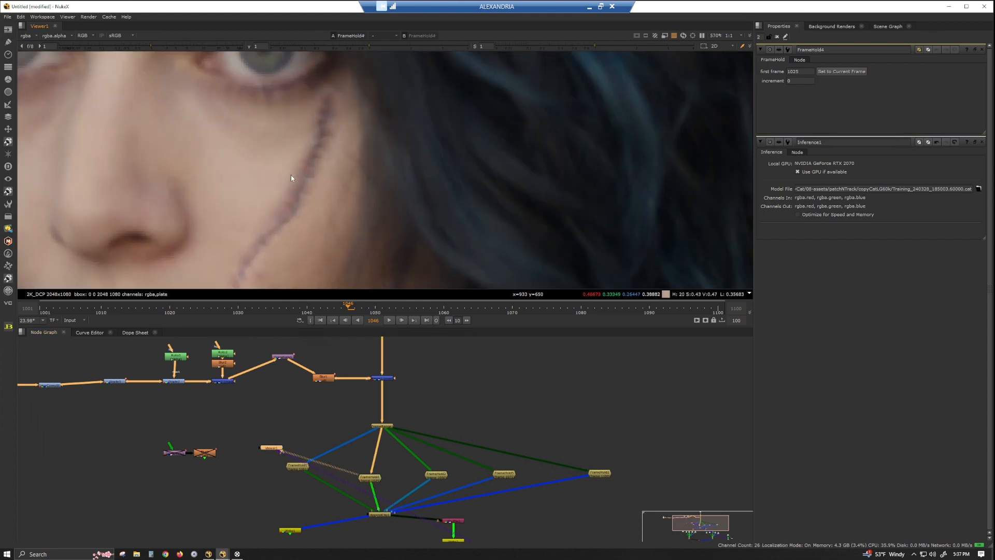
pyautogui.scroll(-3, 291, 176)
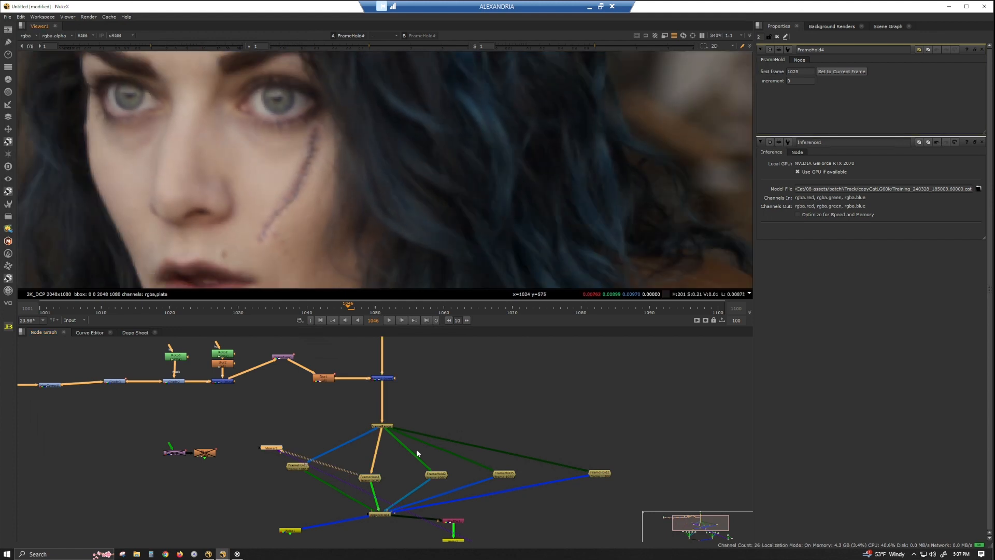
# Step: Compare the scar in the training frames held by FrameHold3 and FrameHold2
pyautogui.click(437, 477)
pyautogui.press('1')
pyautogui.moveTo(581, 226); pyautogui.dragTo(398, 193, button='middle')
pyautogui.click(602, 473)
pyautogui.press('1')
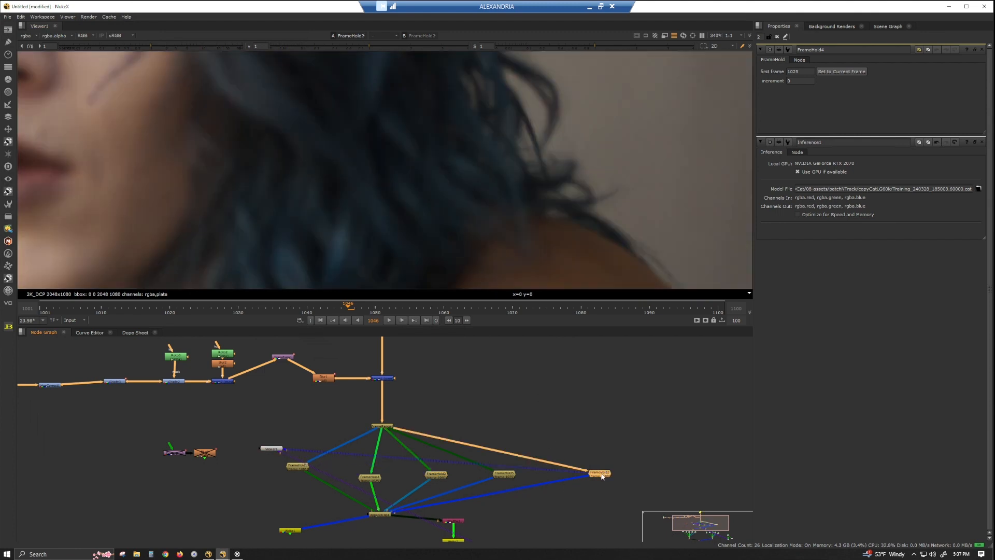
pyautogui.scroll(-3, 228, 111)
pyautogui.moveTo(228, 111); pyautogui.dragTo(346, 163, button='middle')
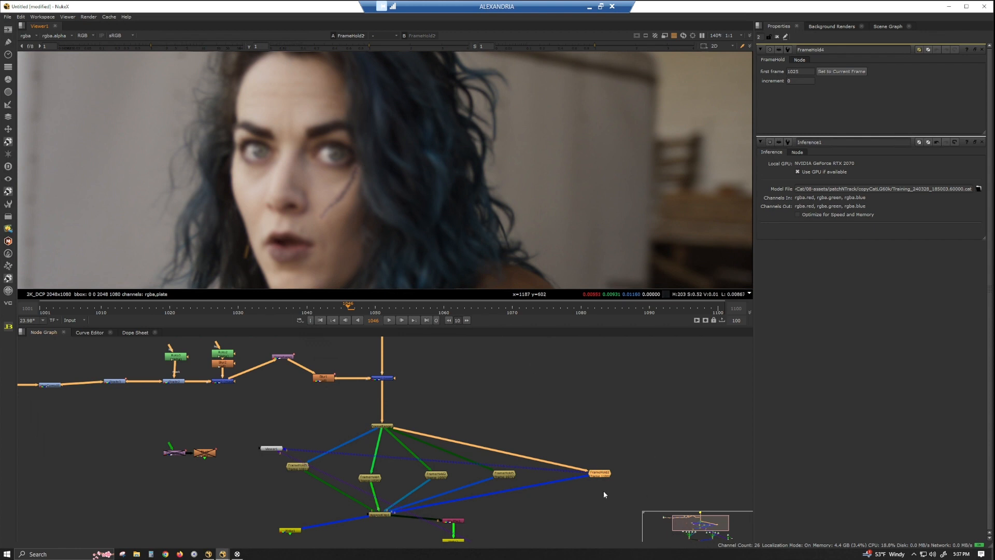
# Step: View the Inference1 output at frame 1036 and examine how the scar renders on the cheek
pyautogui.moveTo(578, 540); pyautogui.dragTo(447, 445, button='middle')
pyautogui.scroll(-2, 447, 446)
pyautogui.moveTo(596, 507); pyautogui.dragTo(480, 455, button='middle')
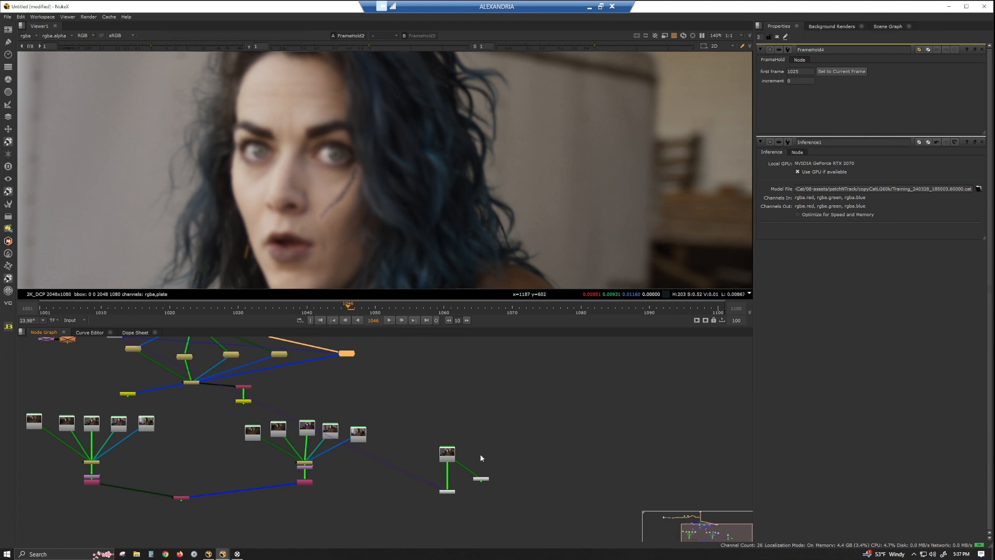
pyautogui.moveTo(393, 509); pyautogui.dragTo(431, 482, button='middle')
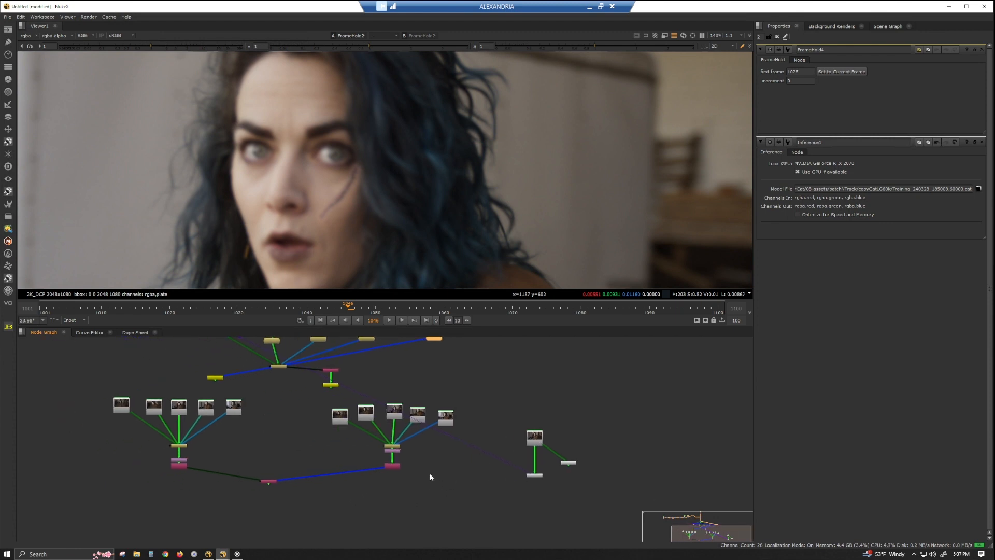
pyautogui.click(280, 304)
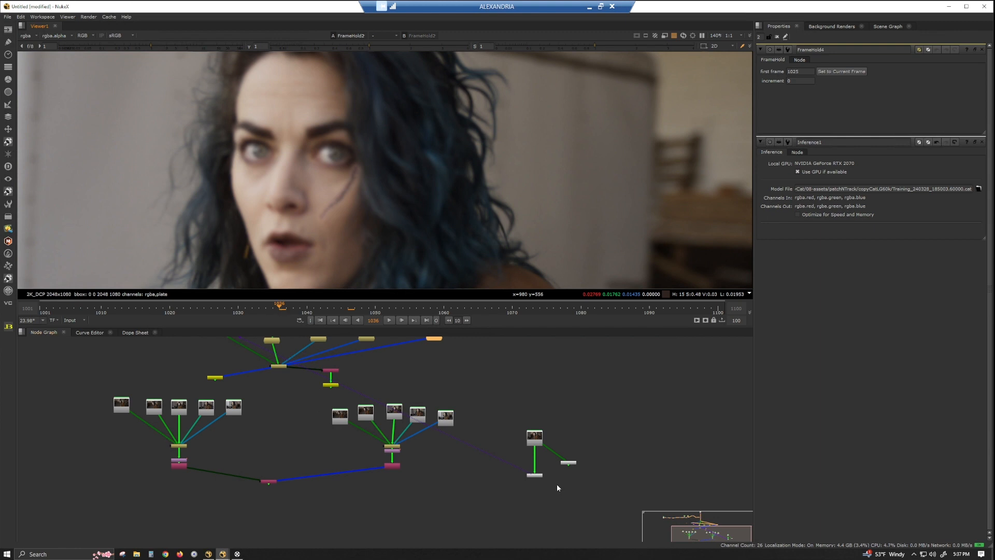
pyautogui.click(537, 475)
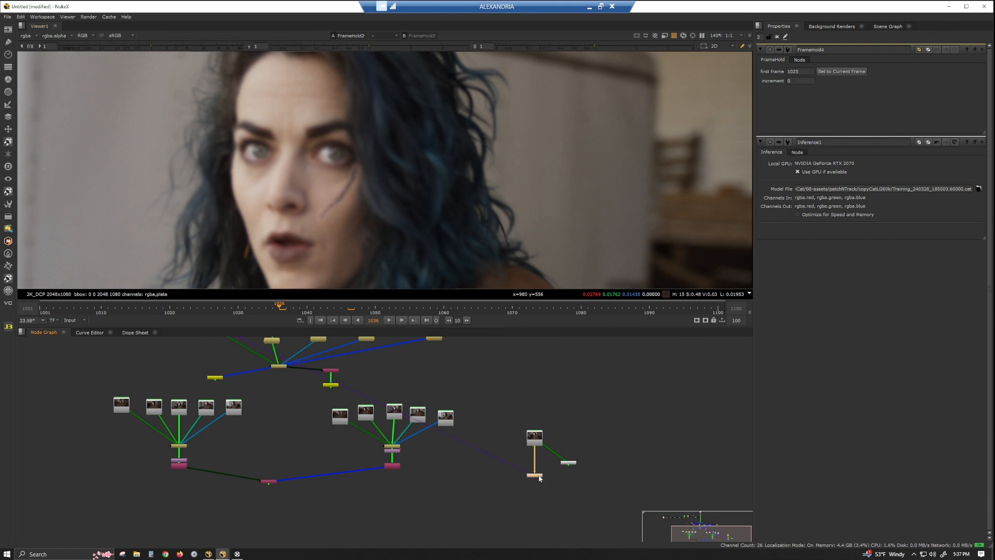
pyautogui.click(569, 463)
pyautogui.press('1')
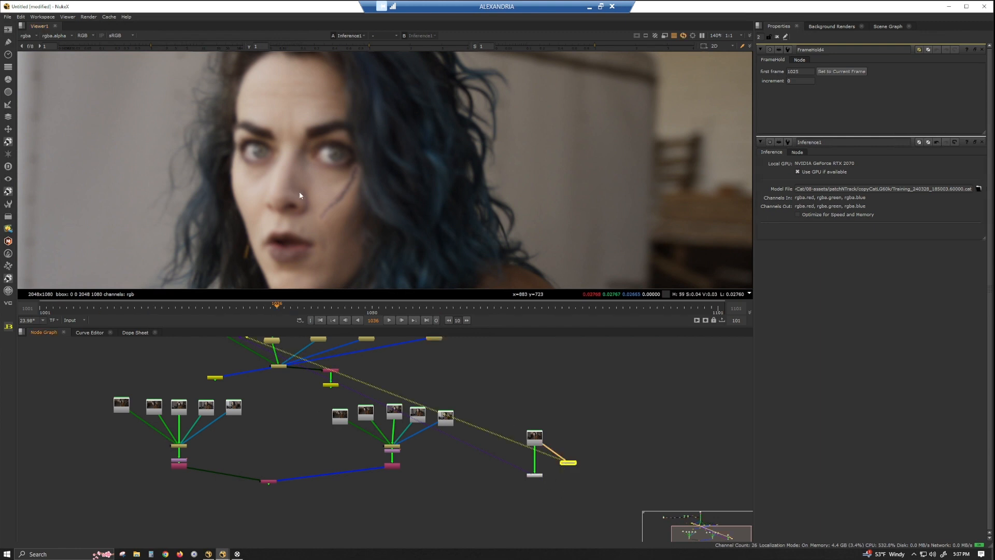
pyautogui.scroll(4, 387, 200)
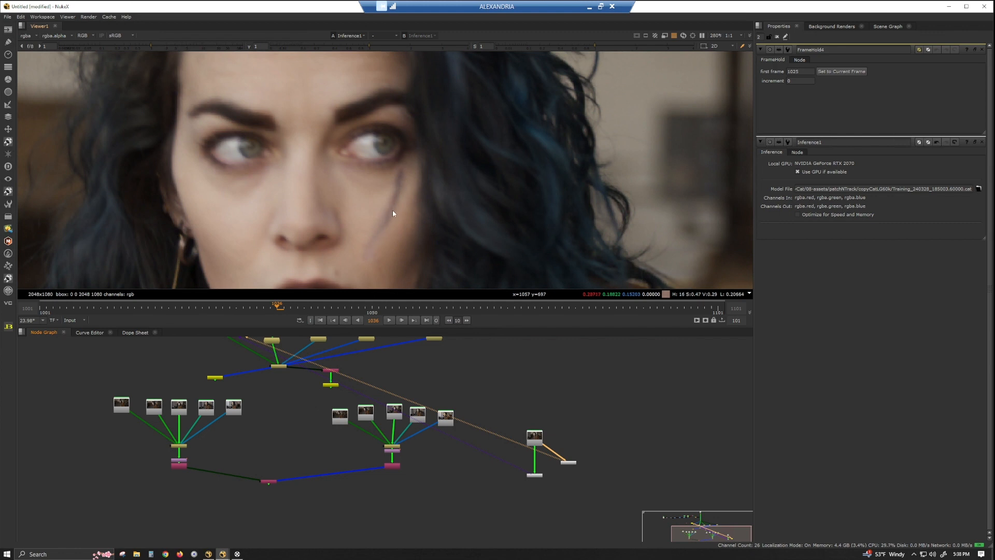
pyautogui.scroll(-2, 400, 126)
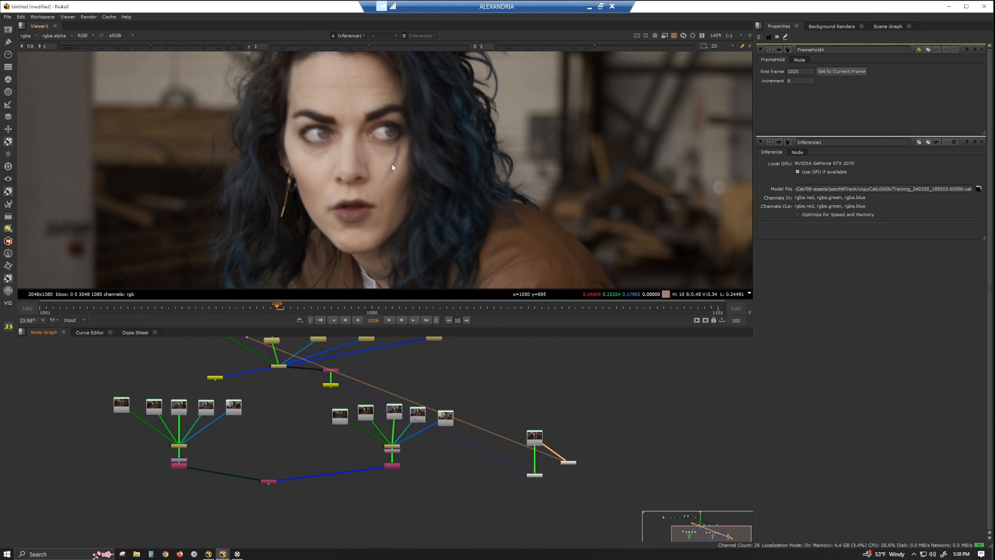
pyautogui.moveTo(447, 207); pyautogui.dragTo(405, 220, button='middle')
pyautogui.click(340, 507)
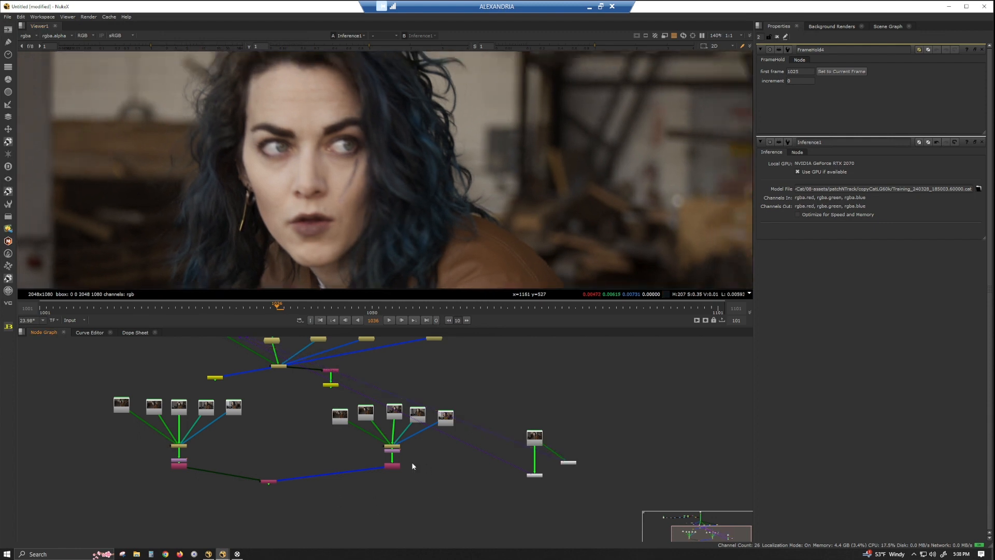
# Step: Disable the orange filter node feeding the blue merge in the scar branch and reposition the purple node before it
pyautogui.moveTo(308, 422); pyautogui.dragTo(383, 494, button='middle')
pyautogui.moveTo(294, 386); pyautogui.dragTo(354, 443, button='middle')
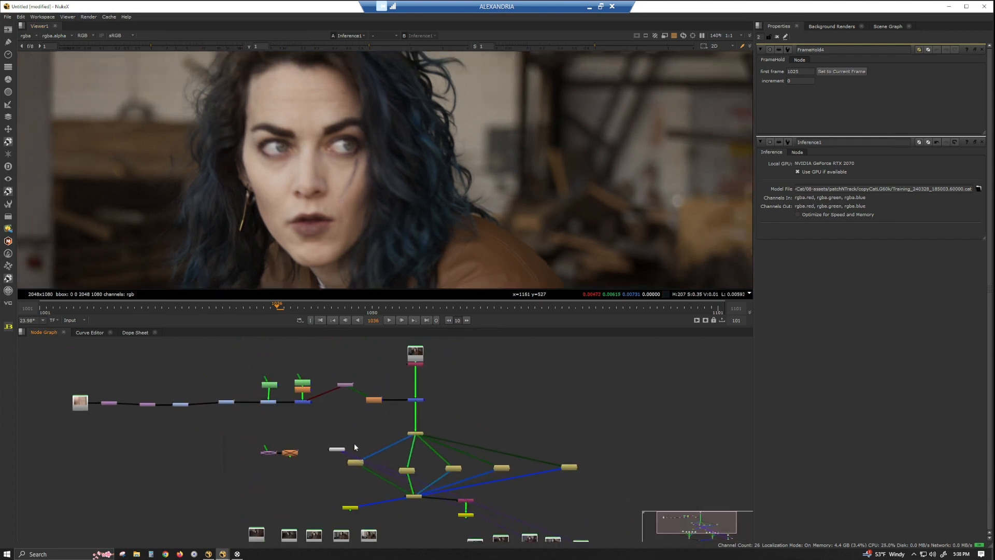
pyautogui.click(375, 400)
pyautogui.moveTo(374, 400); pyautogui.dragTo(353, 408)
pyautogui.scroll(3, 416, 461)
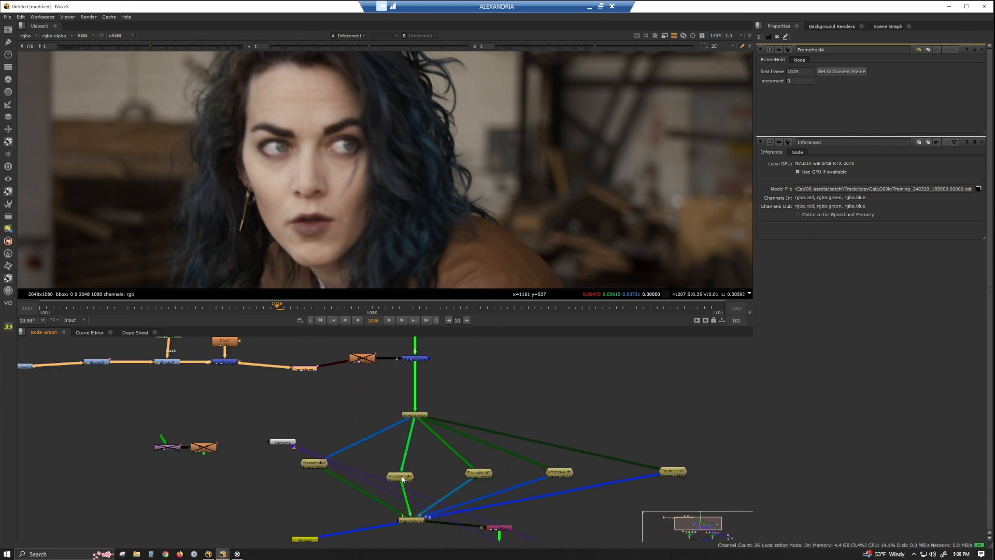
# Step: View FrameHold4 and FrameHold3 with the filter node disabled to compare the scar's detail
pyautogui.click(401, 474)
pyautogui.press('1')
pyautogui.scroll(5, 318, 229)
pyautogui.click(483, 478)
pyautogui.press('1')
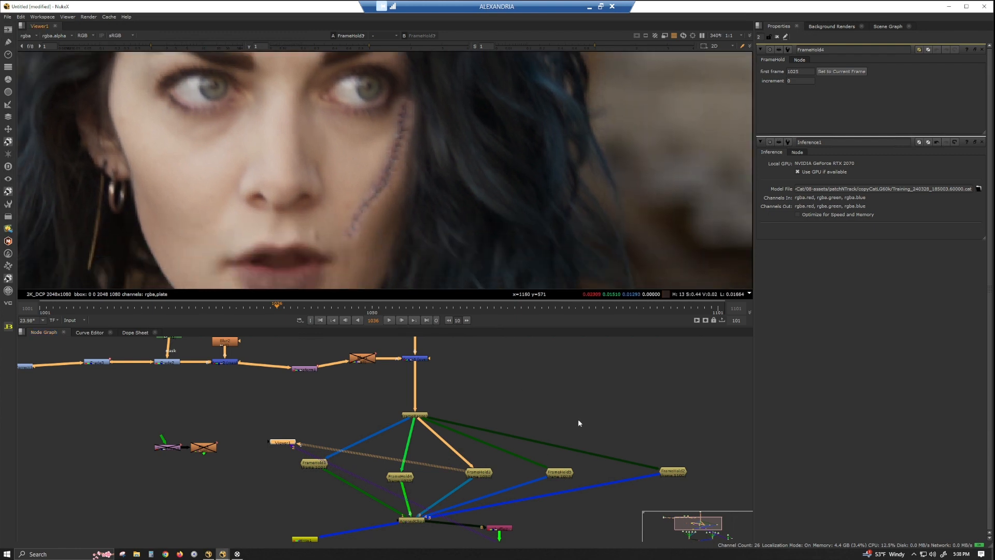
# Step: View FrameHold5 and FrameHold2 in turn to compare the scar on the cheek in these two training frames
pyautogui.click(559, 472)
pyautogui.press('1')
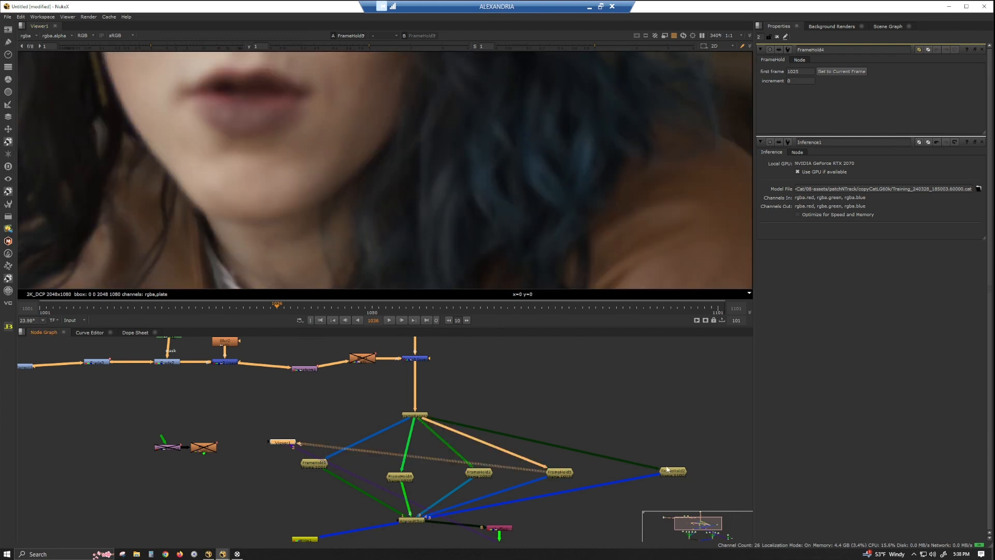
pyautogui.scroll(-5, 394, 197)
pyautogui.click(674, 472)
pyautogui.press('1')
# Step: Add a Write node directly below the Inference1 node and display its output in the viewer
pyautogui.scroll(-4, 457, 478)
pyautogui.moveTo(471, 495); pyautogui.dragTo(482, 402, button='middle')
pyautogui.click(415, 469)
pyautogui.moveTo(468, 484); pyautogui.dragTo(326, 471, button='middle')
pyautogui.scroll(3, 523, 444)
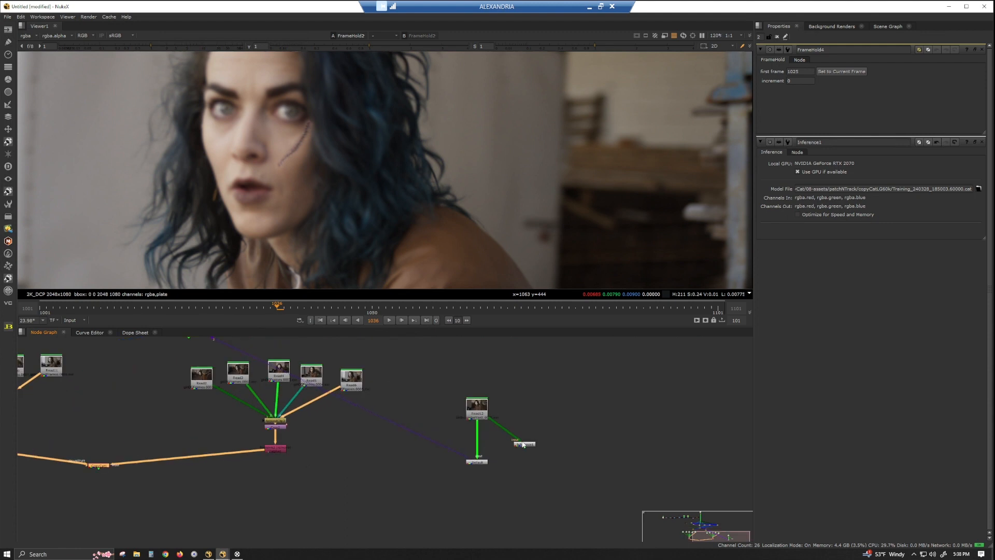
pyautogui.click(528, 446)
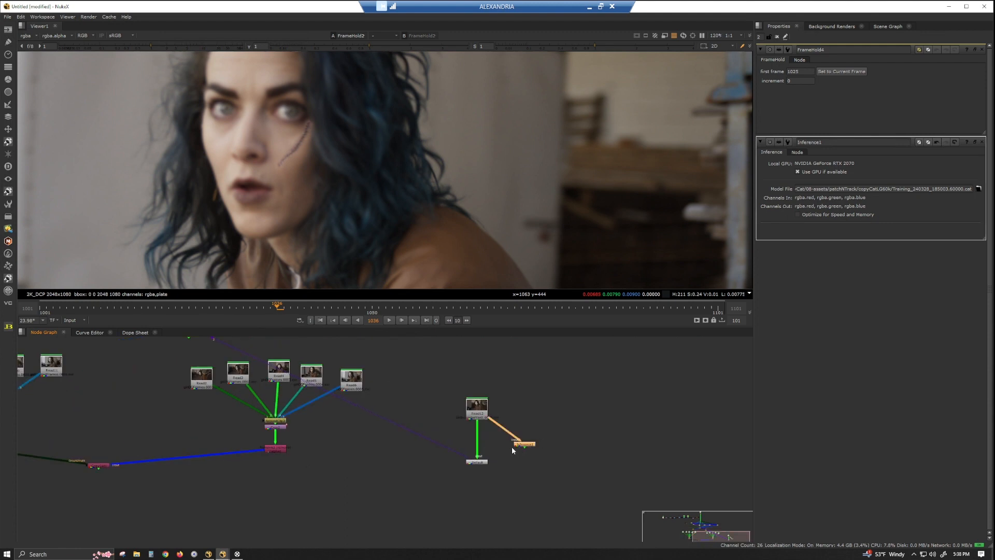
pyautogui.click(479, 462)
pyautogui.click(531, 444)
pyautogui.press('w')
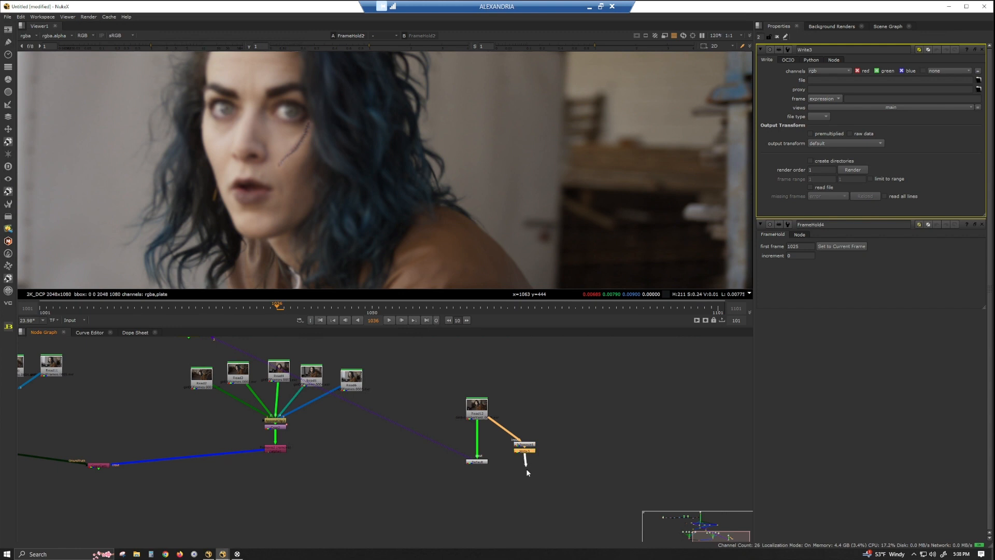
pyautogui.press('1')
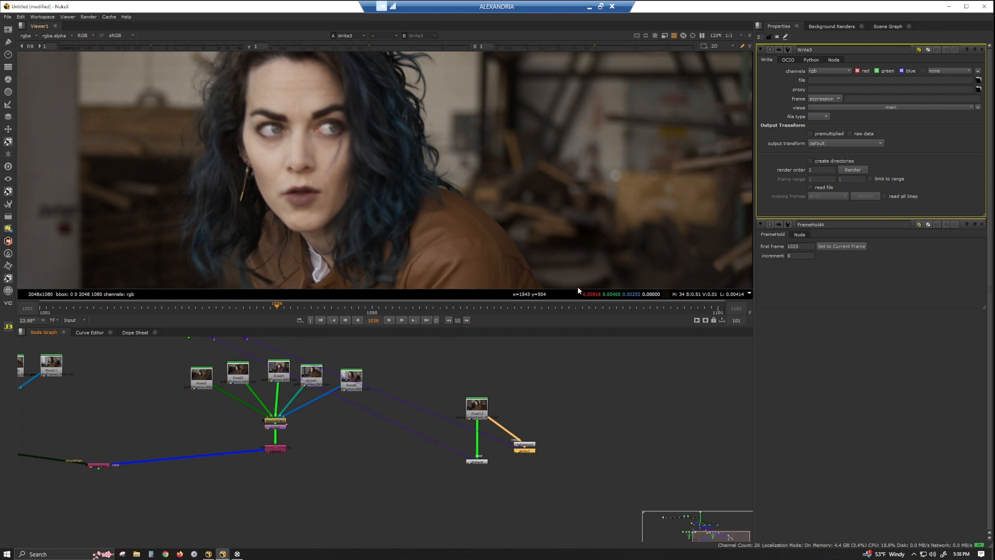
# Step: View the original Read12 plate and the FrameHold5 training frame to compare the cheek without and with the scar
pyautogui.moveTo(589, 449); pyautogui.dragTo(556, 457, button='middle')
pyautogui.moveTo(436, 418); pyautogui.dragTo(535, 419)
pyautogui.press('1')
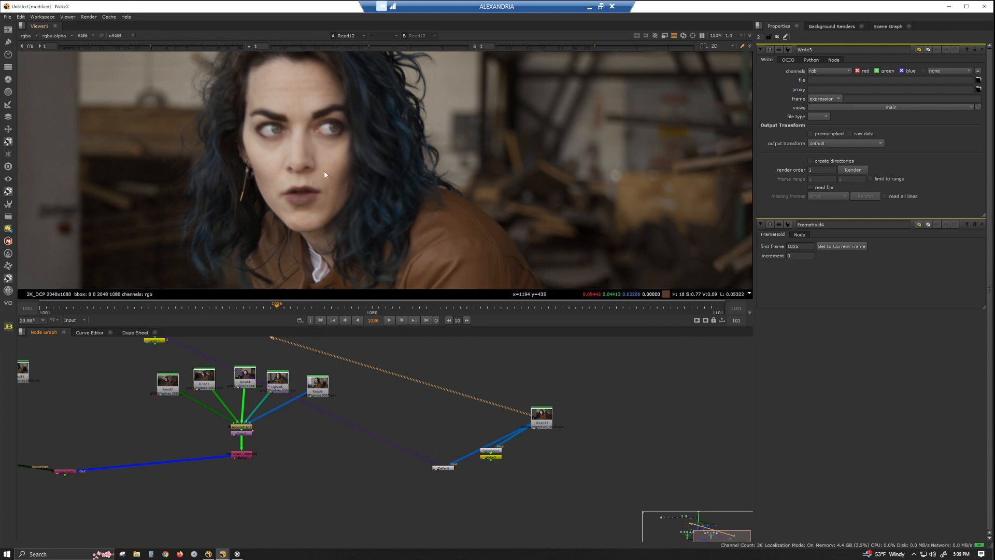
pyautogui.moveTo(386, 462); pyautogui.dragTo(513, 539, button='middle')
pyautogui.moveTo(297, 344); pyautogui.dragTo(373, 405, button='middle')
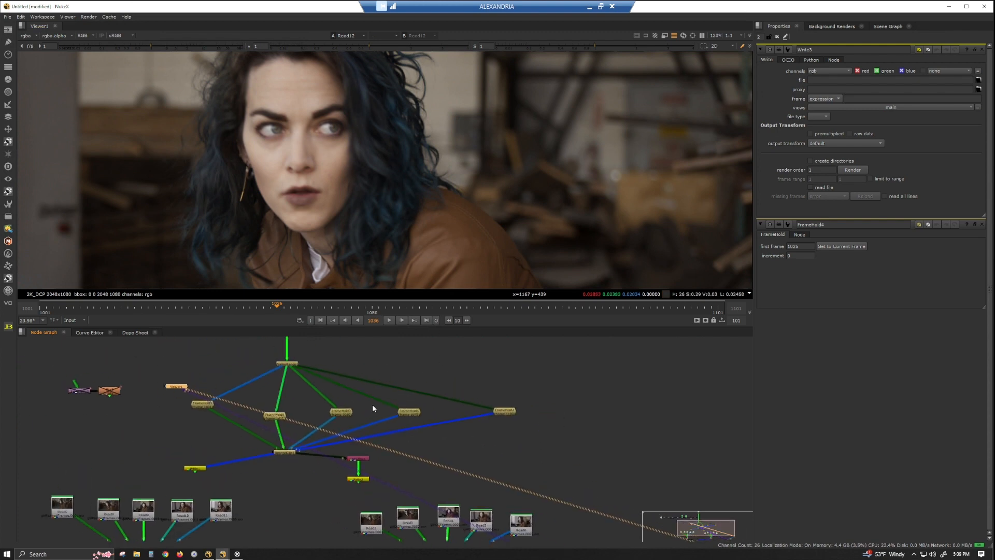
pyautogui.click(409, 412)
pyautogui.press('1')
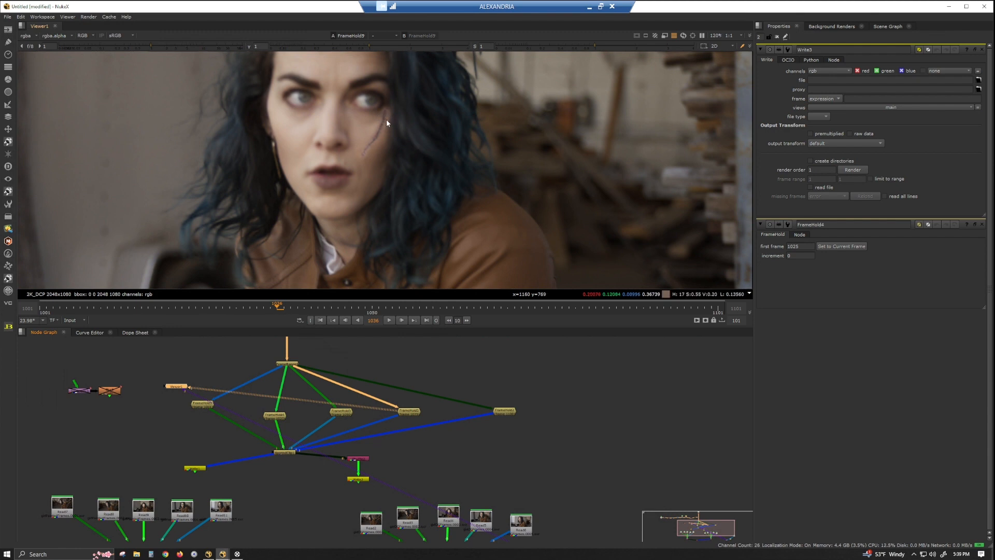
# Step: Open the properties of the CopyCat1 node that joins the two groups of Read nodes
pyautogui.moveTo(408, 484); pyautogui.dragTo(353, 343, button='middle')
pyautogui.scroll(-1, 349, 471)
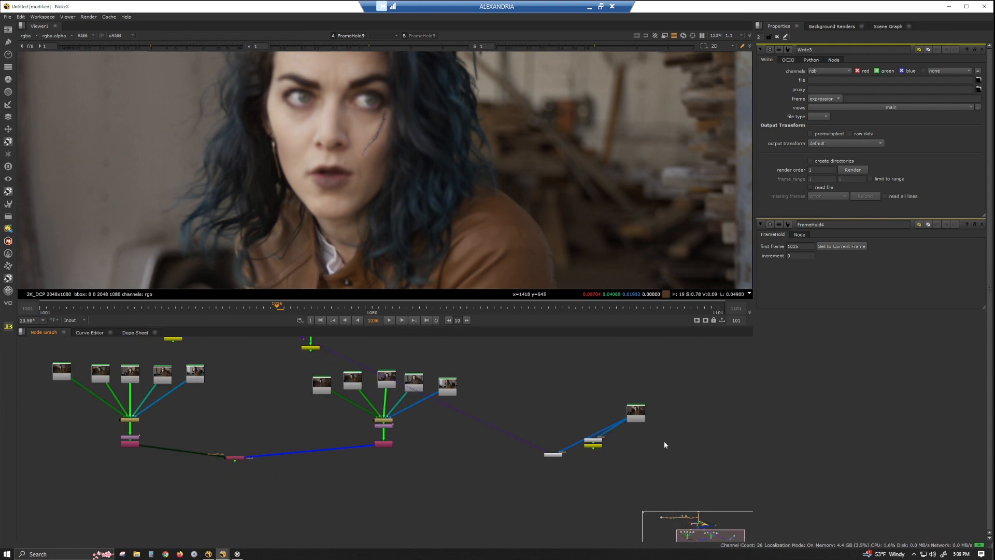
pyautogui.moveTo(661, 431); pyautogui.dragTo(539, 447, button='middle')
pyautogui.moveTo(515, 417); pyautogui.dragTo(491, 415)
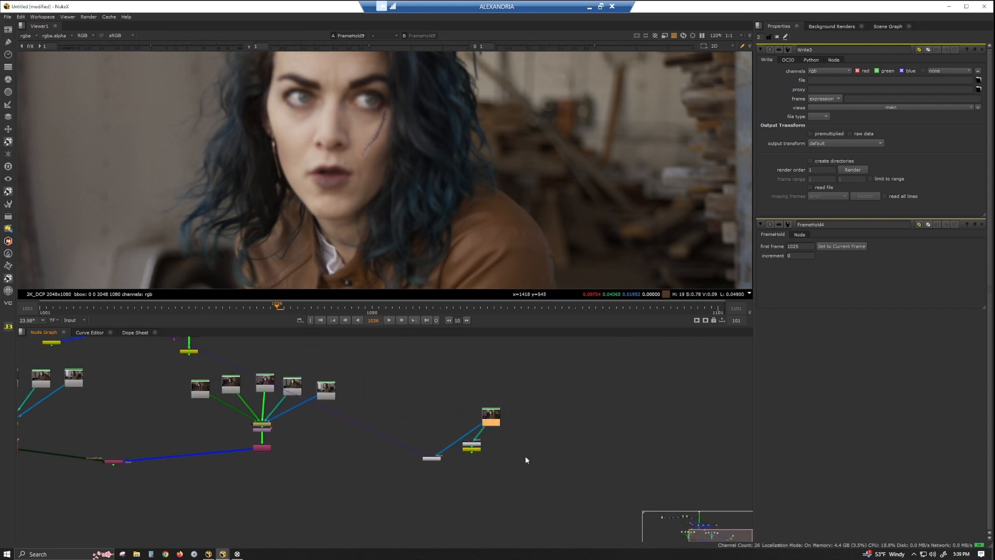
pyautogui.moveTo(202, 425); pyautogui.dragTo(509, 534, button='middle')
pyautogui.scroll(-2, 509, 533)
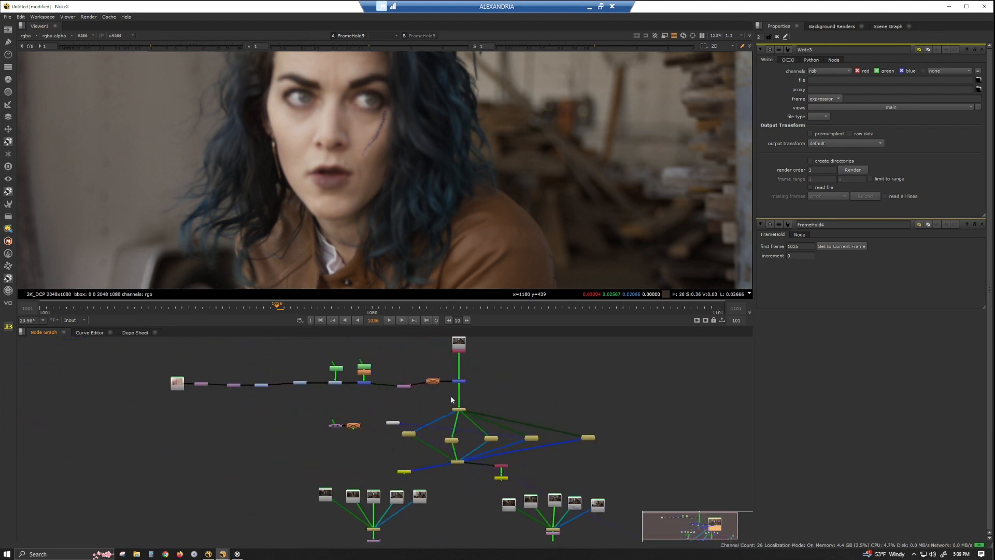
pyautogui.moveTo(442, 467); pyautogui.dragTo(369, 369, button='middle')
pyautogui.click(374, 459)
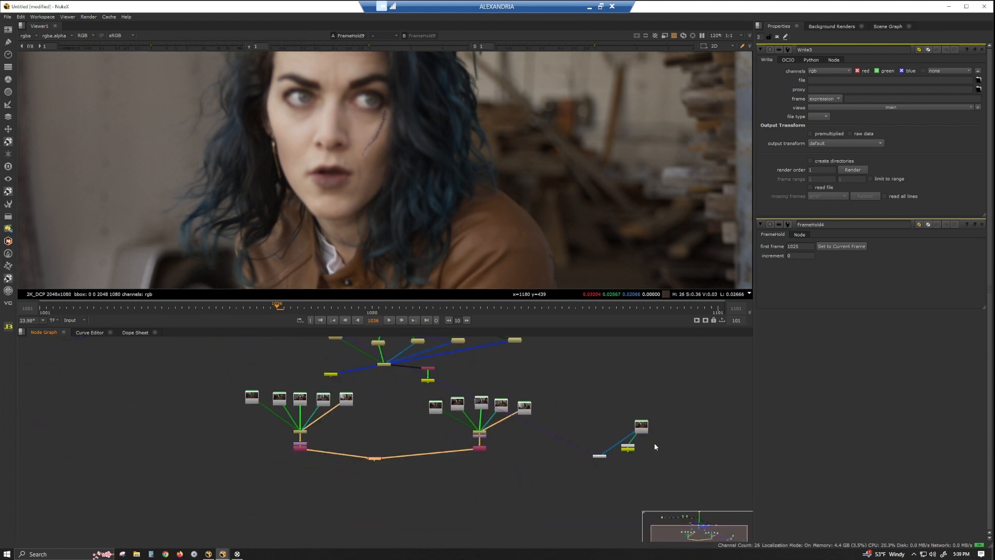
# Step: Open the Inference1 node's properties and align the Read12 node directly above the Default inference node
pyautogui.scroll(6, 654, 443)
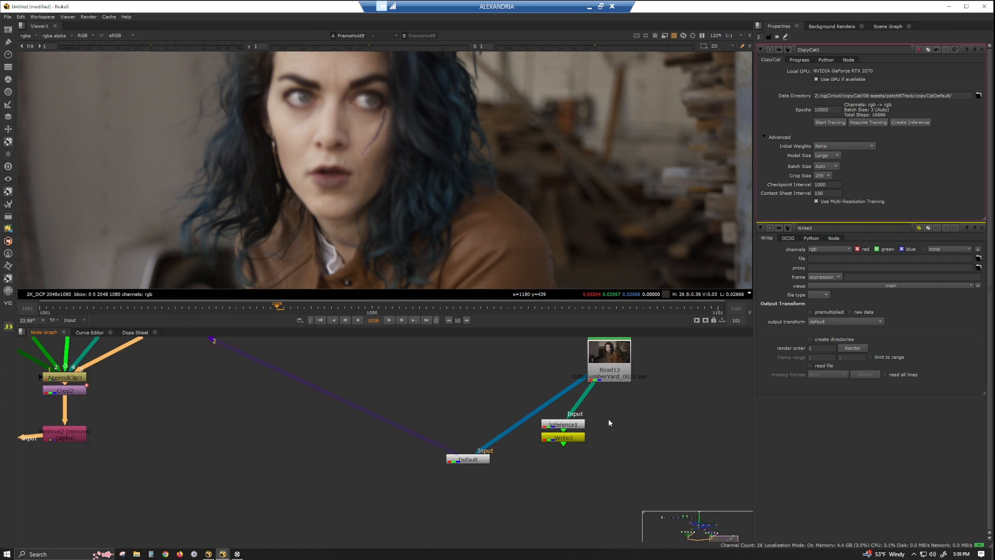
pyautogui.moveTo(612, 363); pyautogui.dragTo(450, 376)
pyautogui.doubleClick(578, 424)
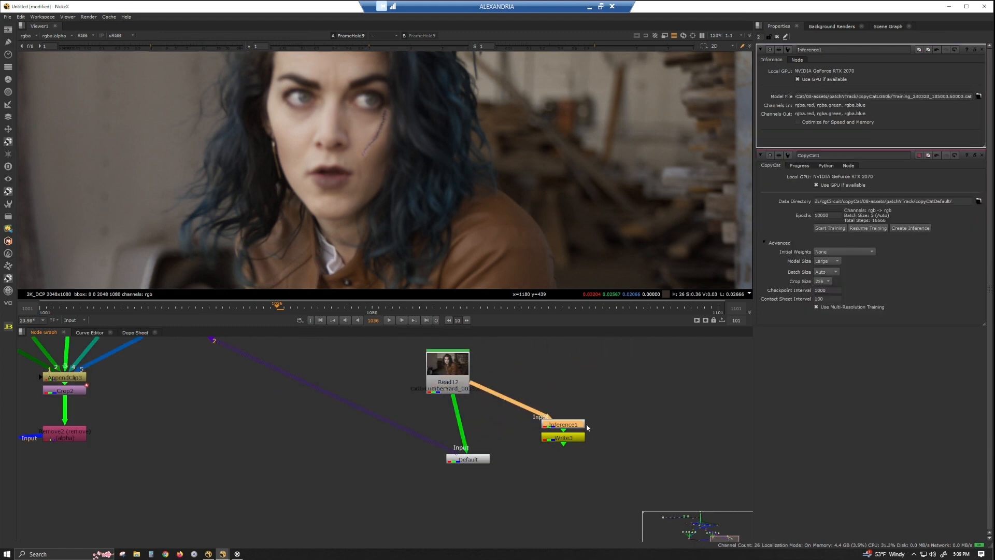
pyautogui.moveTo(619, 453); pyautogui.dragTo(503, 448, button='middle')
pyautogui.scroll(-1, 612, 450)
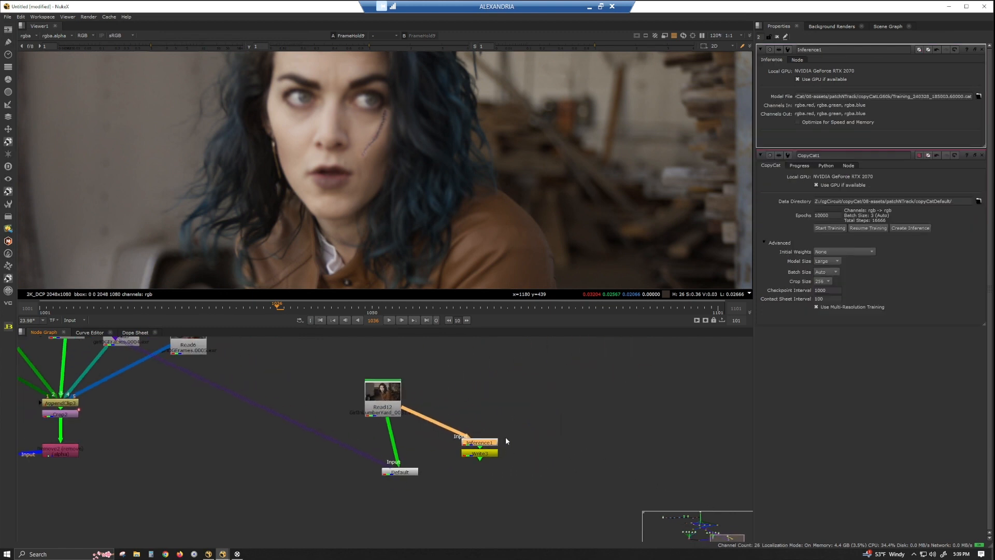
pyautogui.scroll(-2, 506, 441)
pyautogui.click(445, 415)
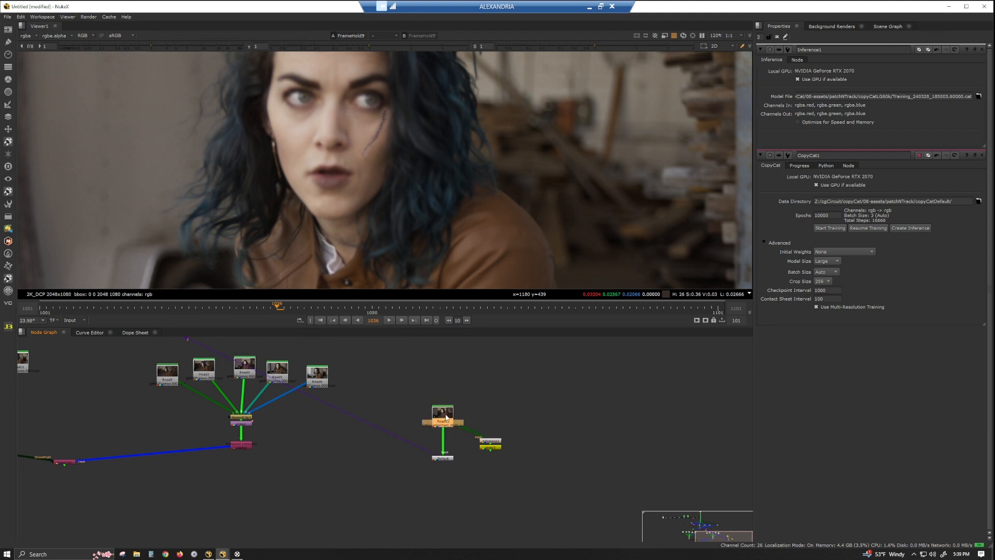
# Step: Reposition the CopyCat1 node slightly below and between the two Remove nodes that feed it
pyautogui.moveTo(459, 476); pyautogui.dragTo(474, 476, button='middle')
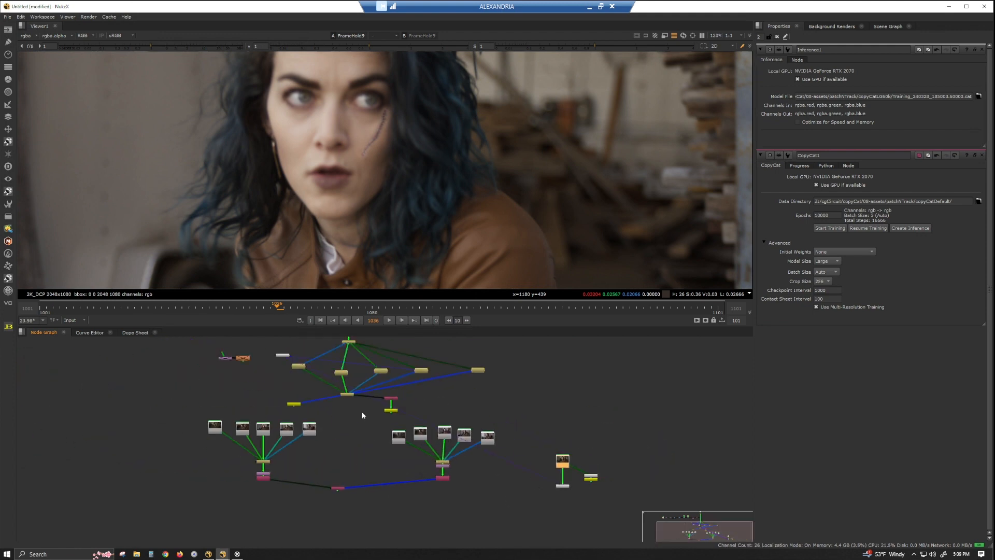
pyautogui.moveTo(570, 461); pyautogui.dragTo(443, 440, button='middle')
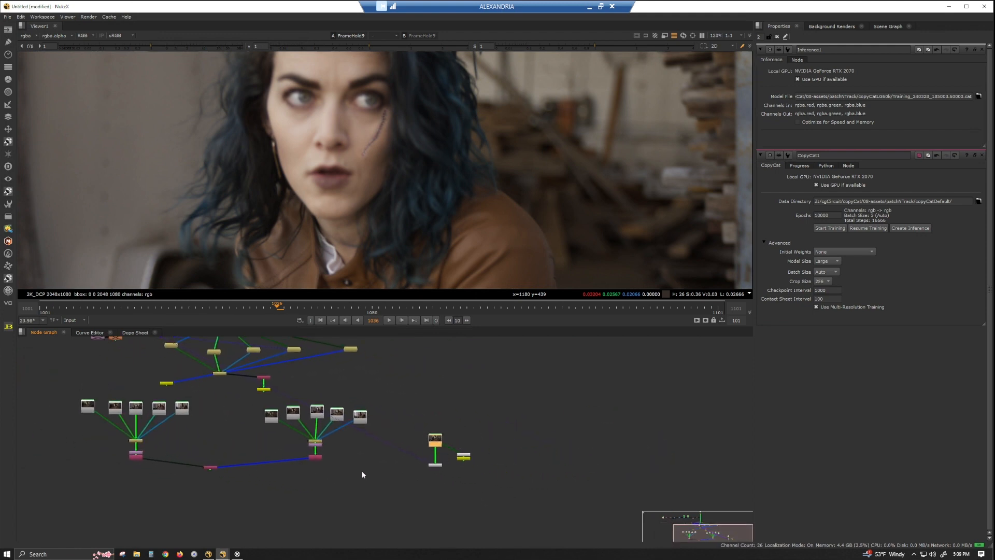
pyautogui.scroll(6, 188, 461)
pyautogui.moveTo(233, 465); pyautogui.dragTo(282, 476)
pyautogui.scroll(-5, 282, 475)
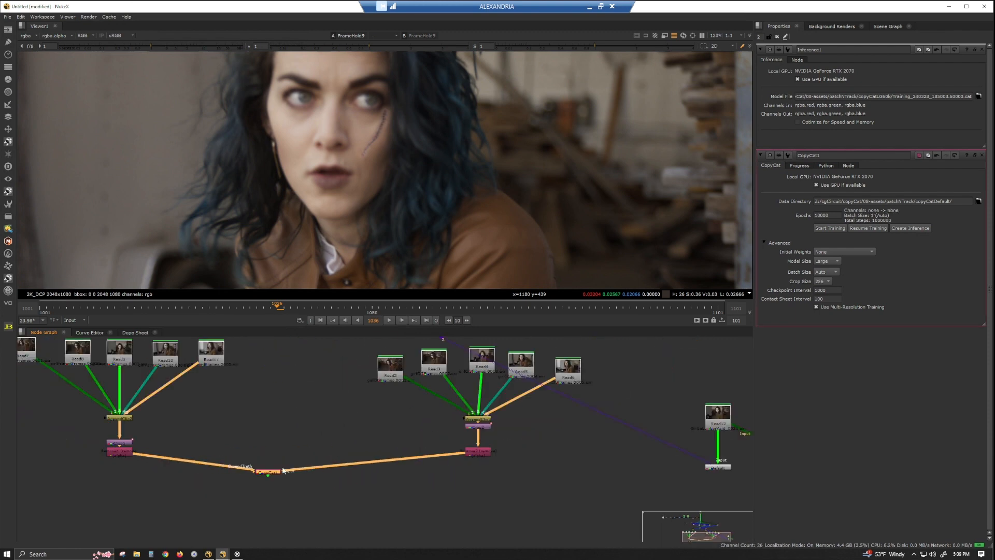
pyautogui.moveTo(266, 472)
pyautogui.mouseDown()
pyautogui.moveTo(264, 490)
pyautogui.moveTo(269, 483)
pyautogui.mouseUp()
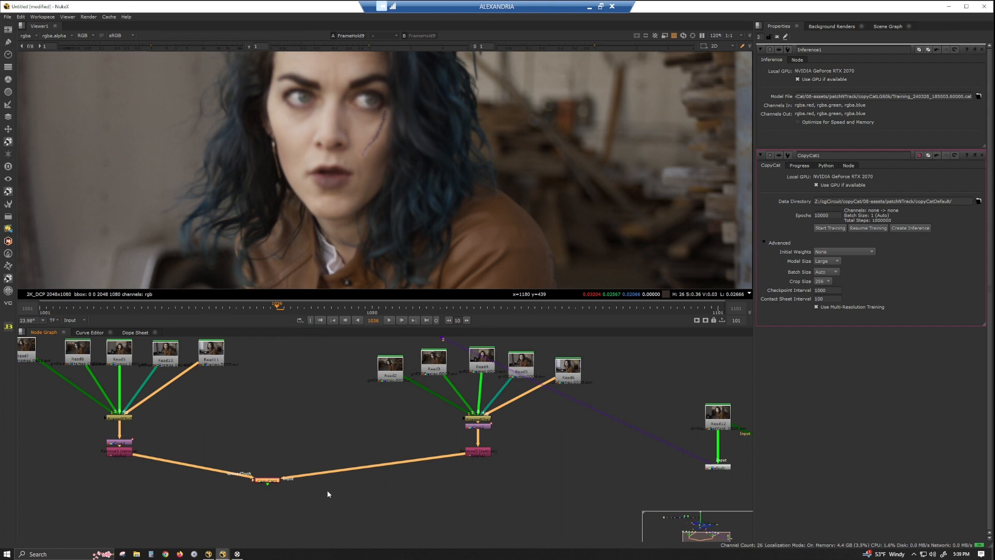
pyautogui.scroll(-1, 332, 488)
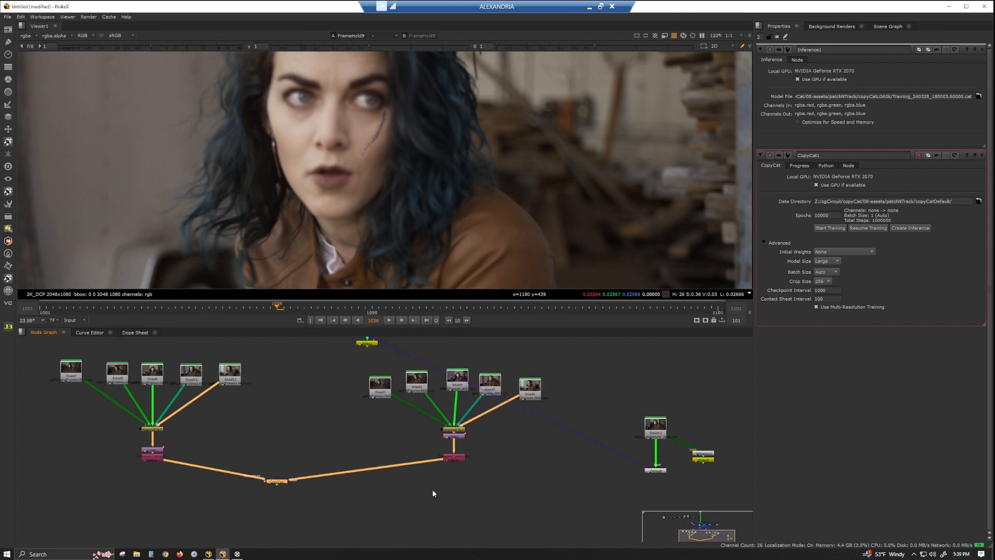
pyautogui.moveTo(526, 498); pyautogui.dragTo(476, 503, button='middle')
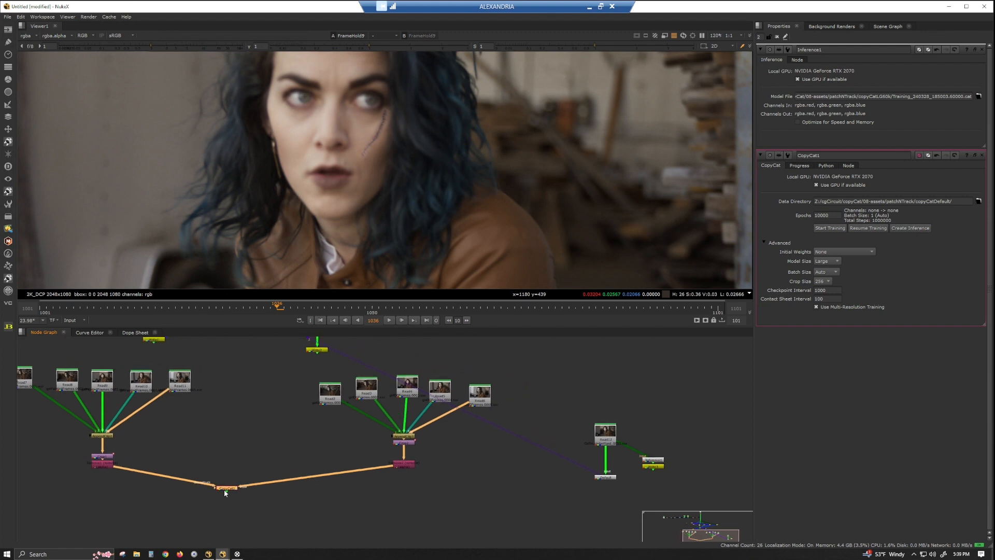
pyautogui.moveTo(224, 489); pyautogui.dragTo(232, 480)
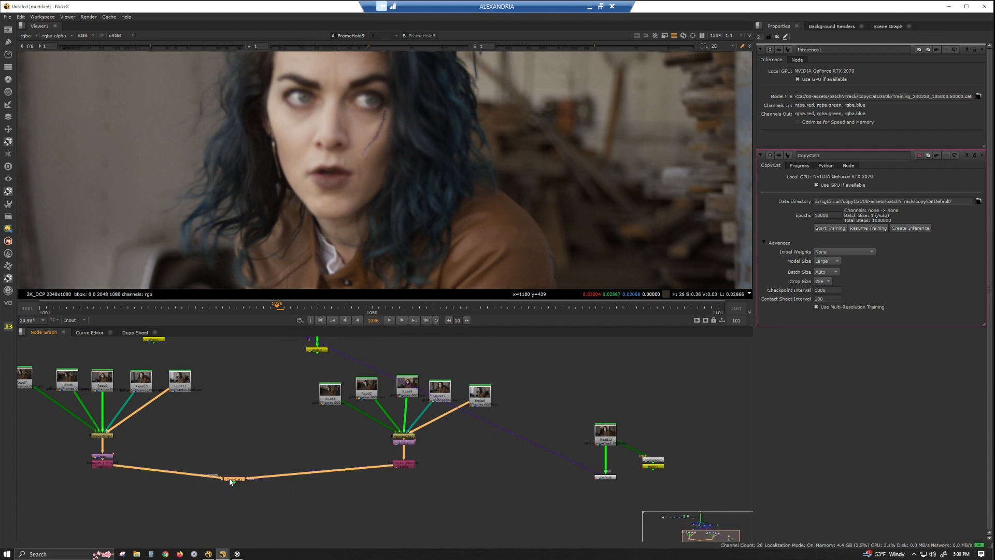
pyautogui.moveTo(282, 445); pyautogui.dragTo(206, 509)
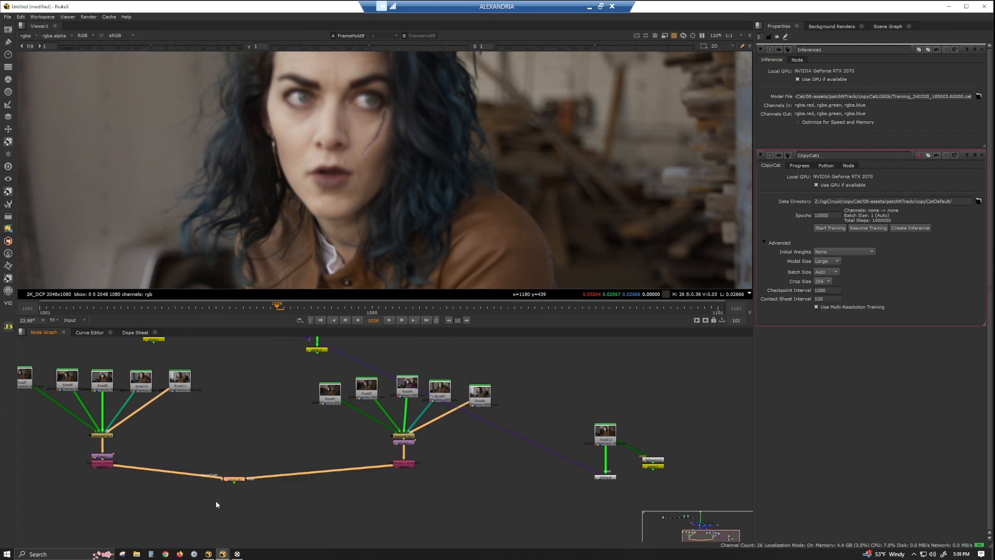